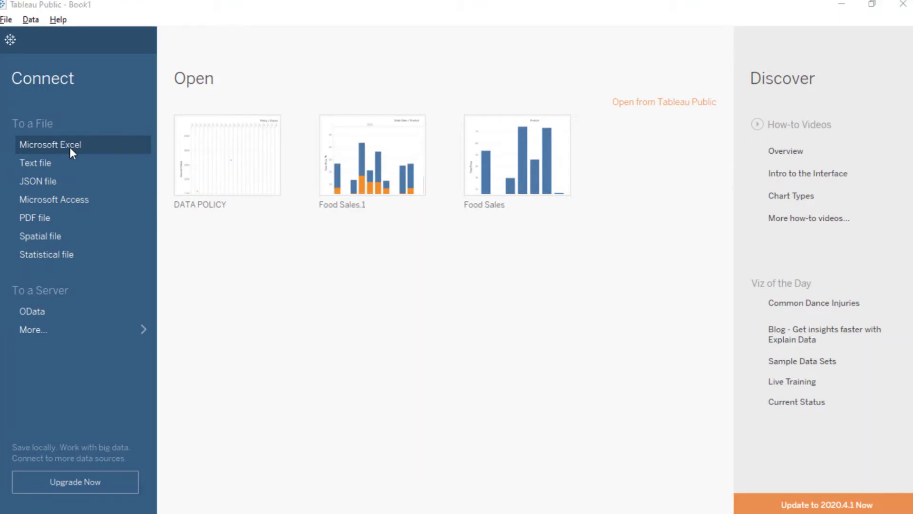
# Connect to the Excel workbook FOOD SALES DATA as the data source.
pyautogui.click(70, 147)
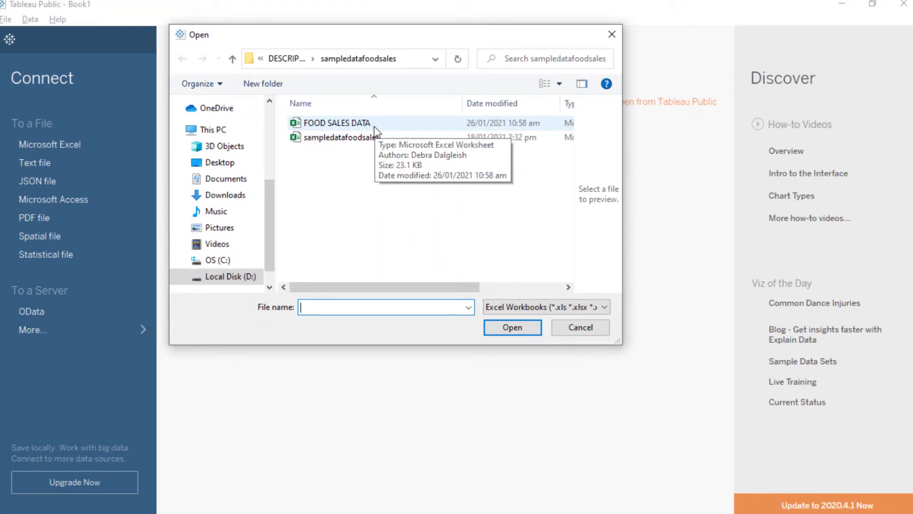
pyautogui.click(375, 126)
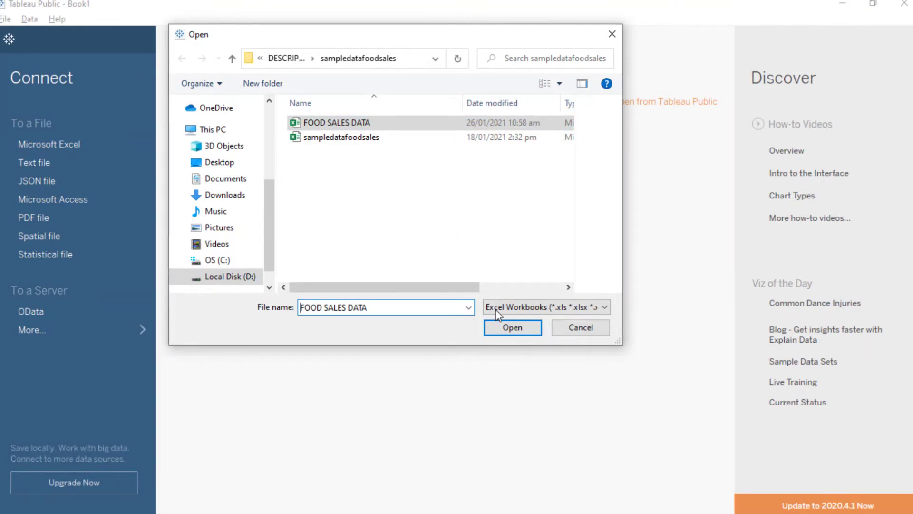
pyautogui.click(512, 329)
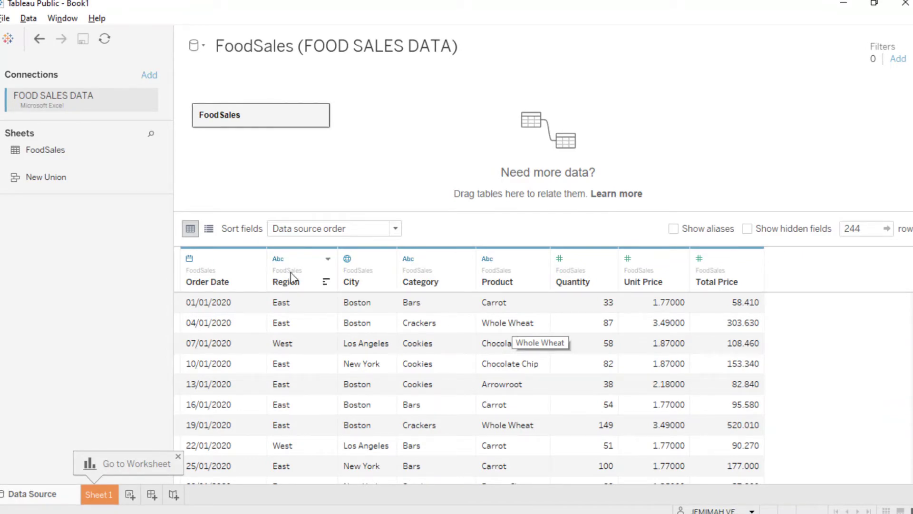
# Examine the data type of each column in the FoodSales table, from Order Date to Total Price.
pyautogui.click(213, 269)
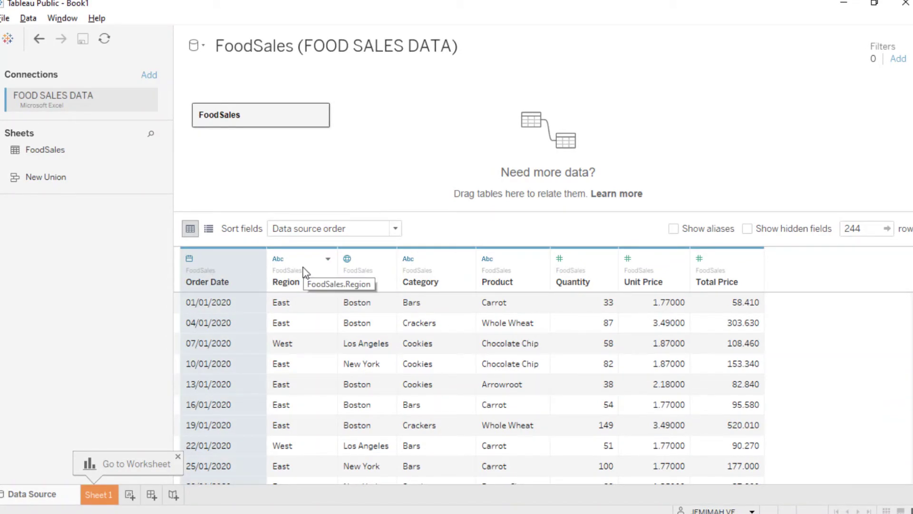
pyautogui.click(308, 267)
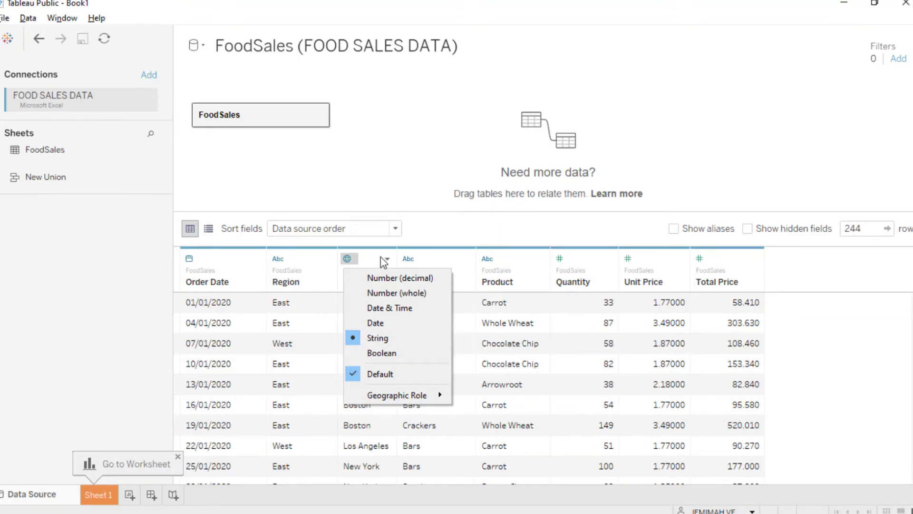
pyautogui.press('Escape')
pyautogui.click(377, 258)
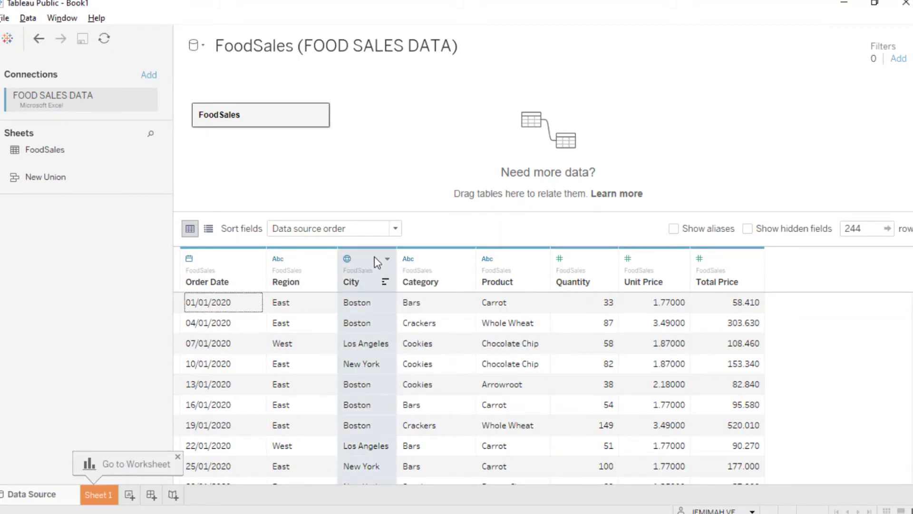
pyautogui.click(438, 258)
pyautogui.click(512, 261)
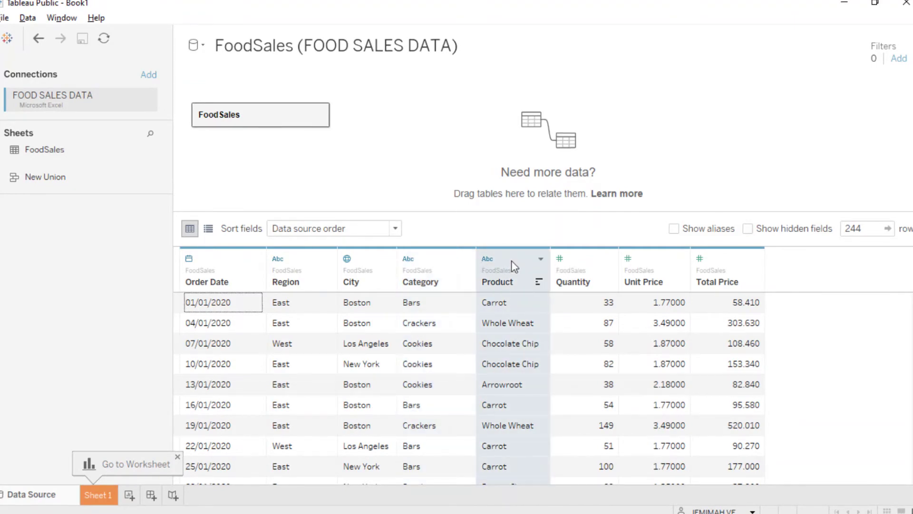
pyautogui.click(597, 261)
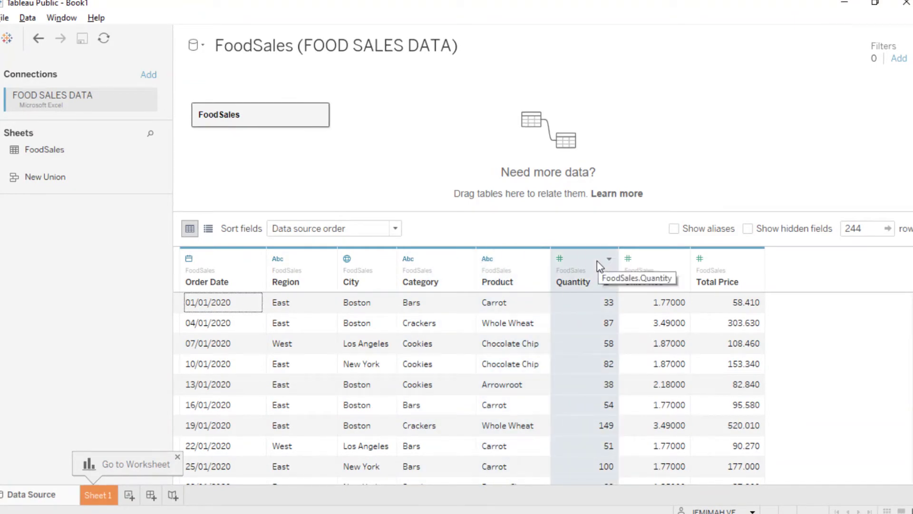
pyautogui.click(658, 262)
pyautogui.click(733, 263)
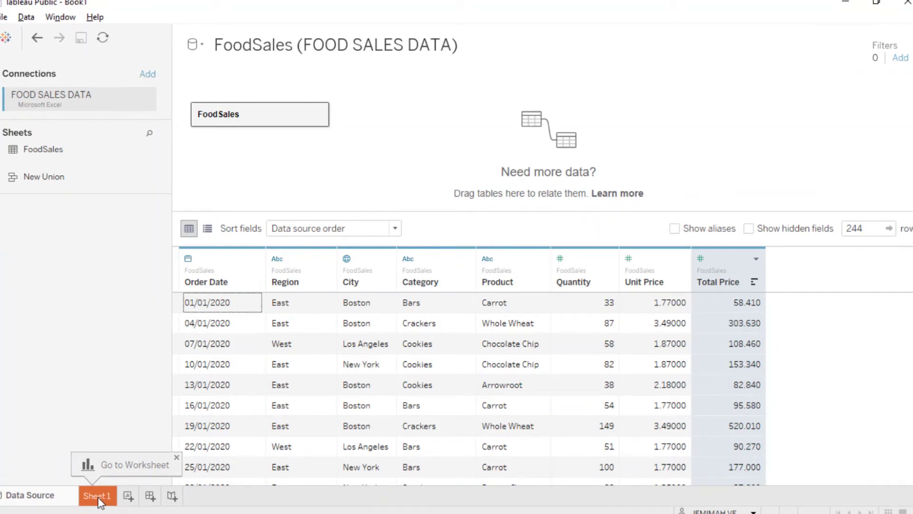
# Open the Sheet 1 worksheet and look over its fields, especially text dimensions such as Category and Product.
pyautogui.click(97, 497)
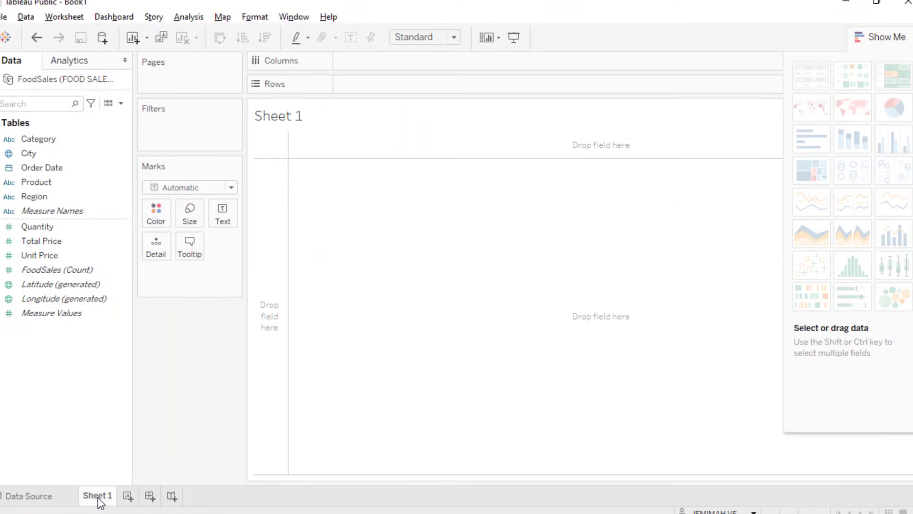
pyautogui.click(52, 142)
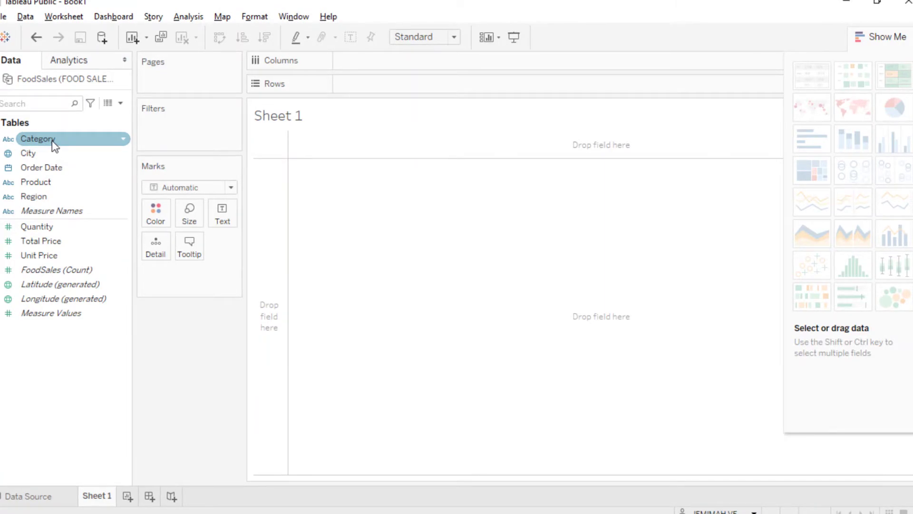
pyautogui.click(66, 314)
pyautogui.click(63, 283)
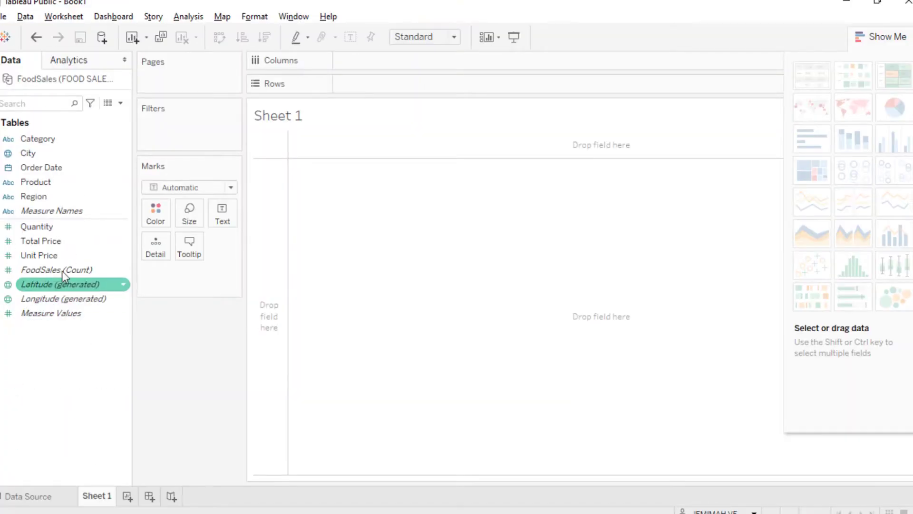
pyautogui.click(53, 181)
pyautogui.click(36, 121)
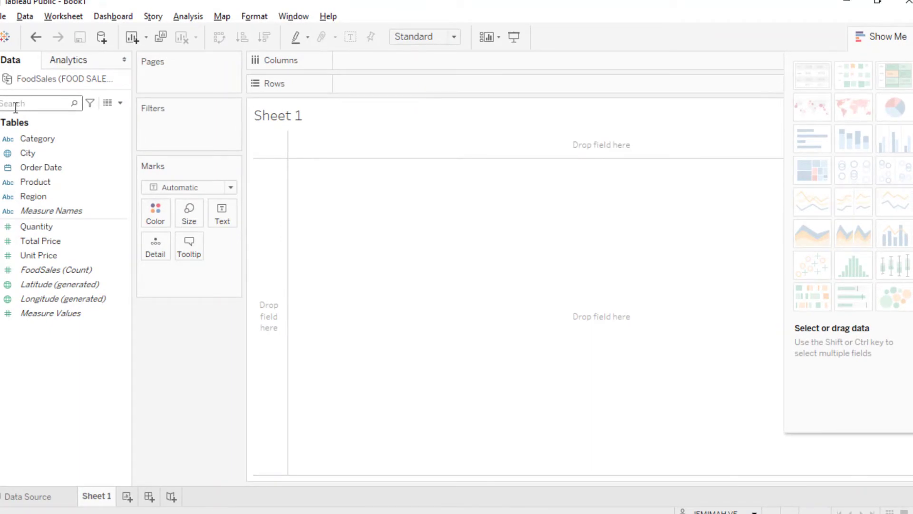
pyautogui.click(14, 138)
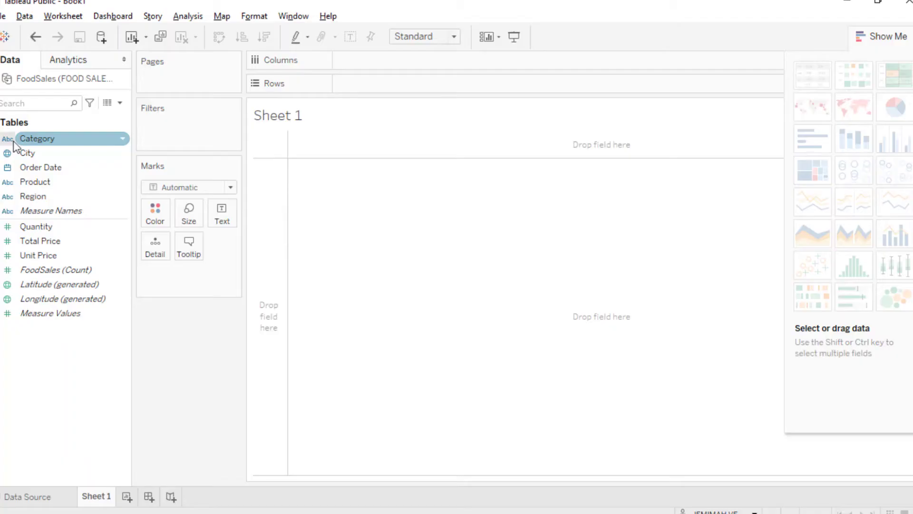
pyautogui.click(8, 182)
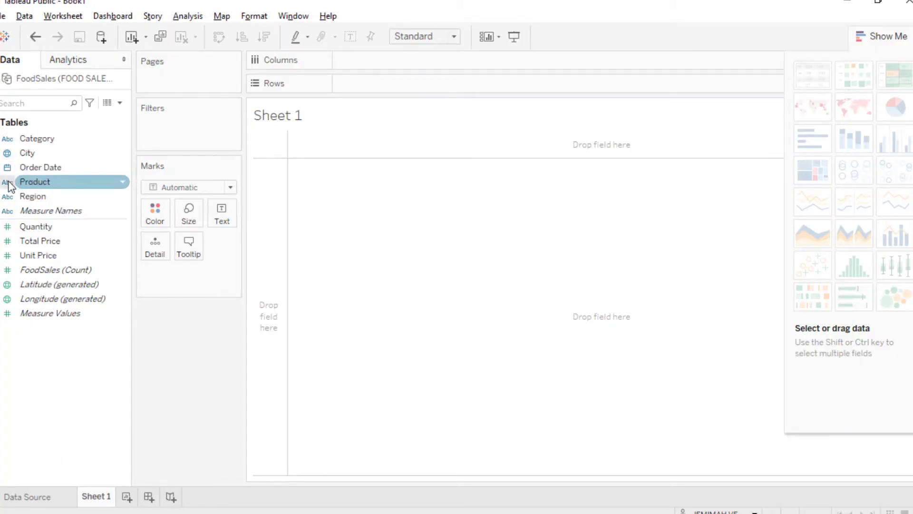
pyautogui.click(6, 138)
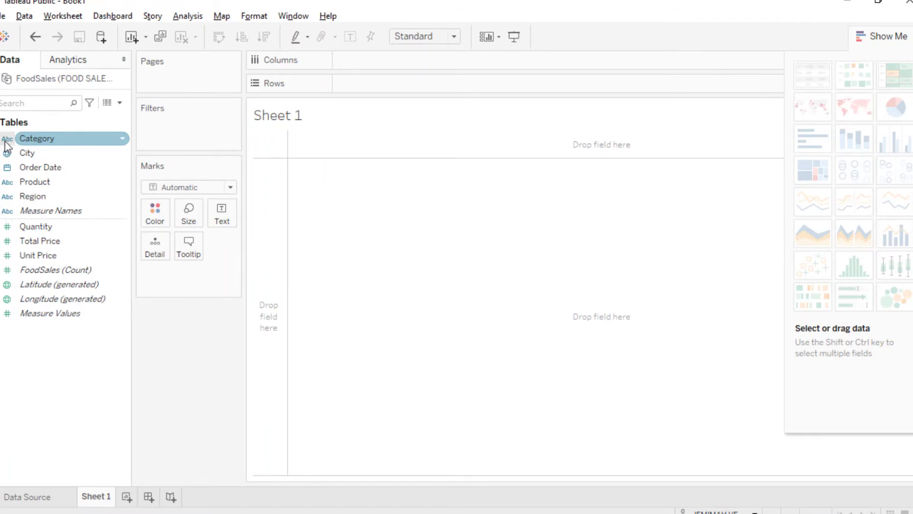
# Examine the measure fields in the data list, including Quantity, Total Price, Unit Price and the generated fields.
pyautogui.click(8, 226)
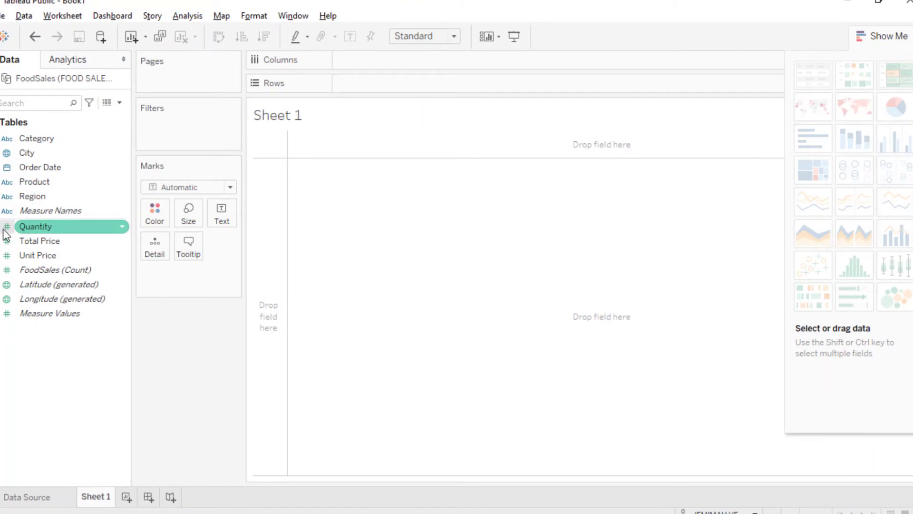
pyautogui.click(6, 270)
pyautogui.click(7, 298)
pyautogui.click(6, 270)
pyautogui.click(7, 255)
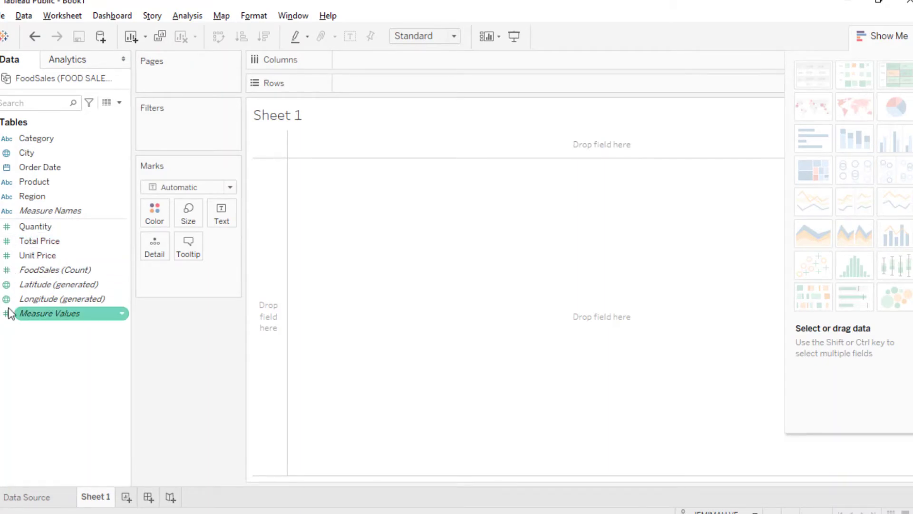
pyautogui.click(7, 313)
pyautogui.click(8, 240)
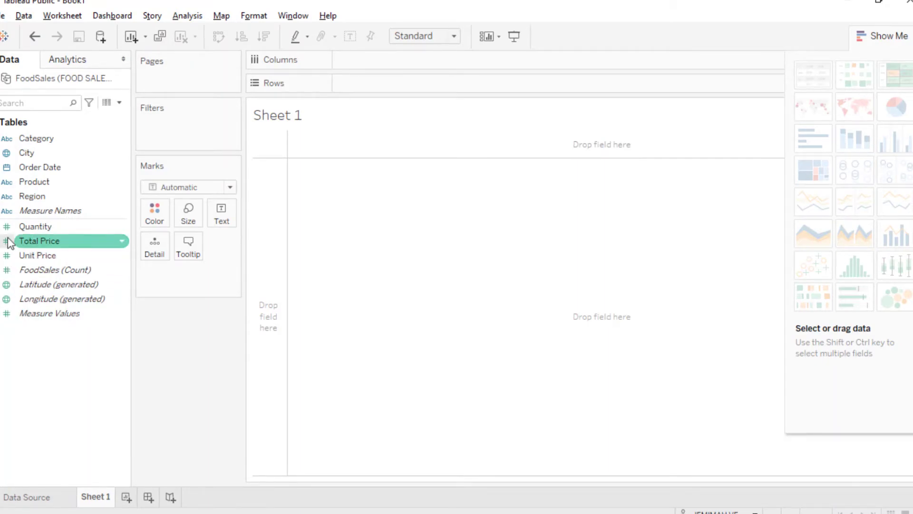
pyautogui.click(97, 254)
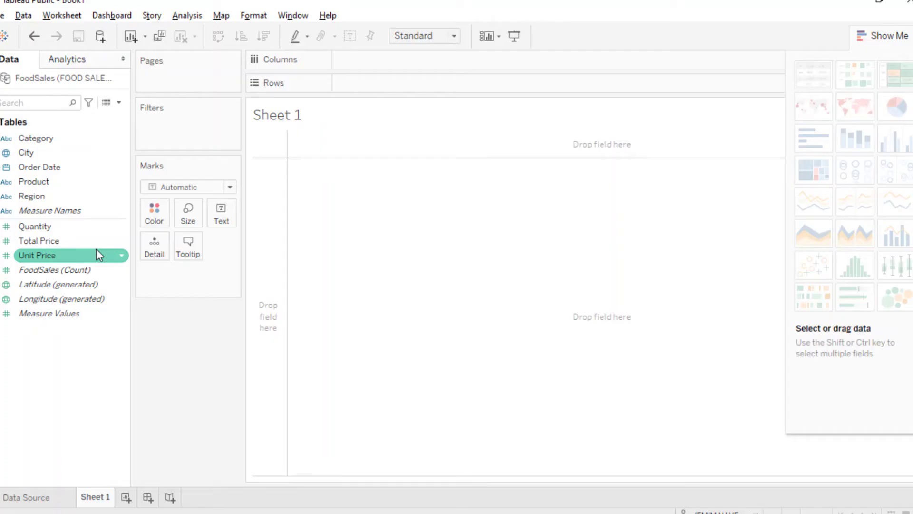
pyautogui.click(117, 284)
pyautogui.click(308, 336)
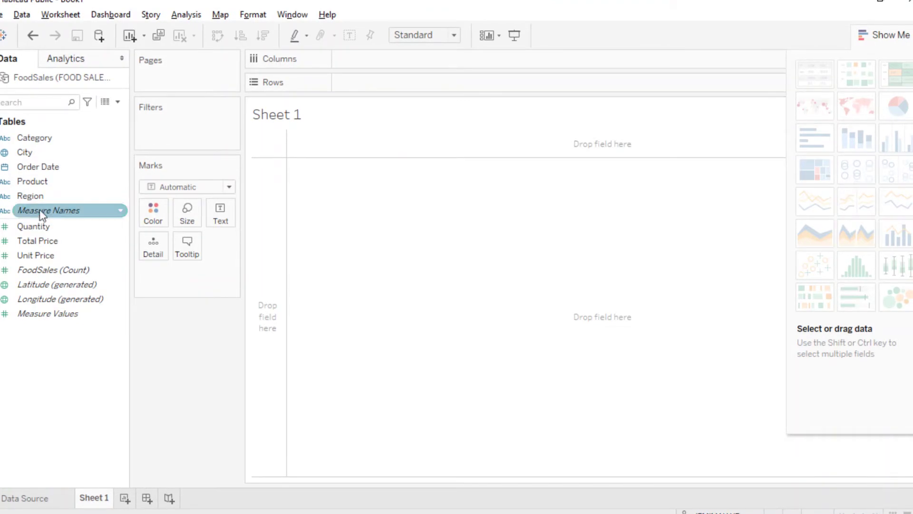
# Place Order Date by year on Columns and add Product after it.
pyautogui.moveTo(38, 166); pyautogui.dragTo(397, 59)
pyautogui.moveTo(395, 64); pyautogui.dragTo(397, 67)
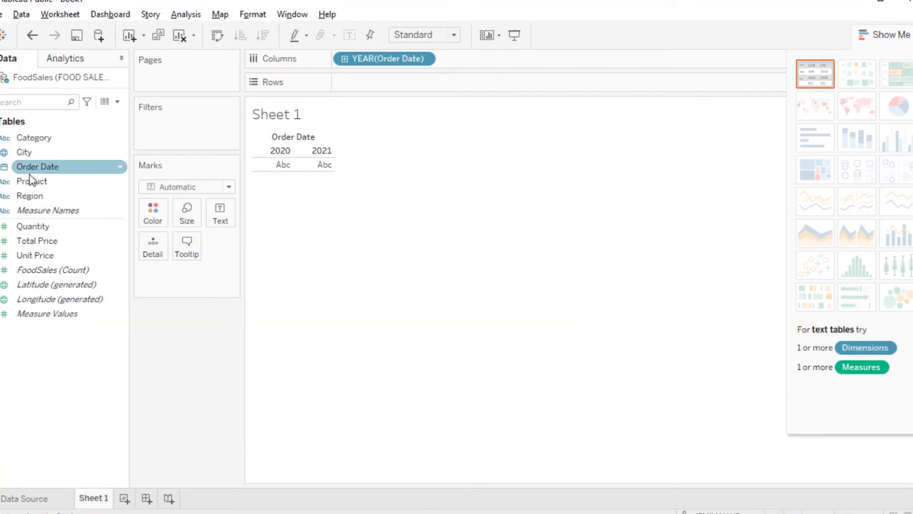
pyautogui.click(26, 181)
pyautogui.moveTo(24, 182); pyautogui.dragTo(484, 63)
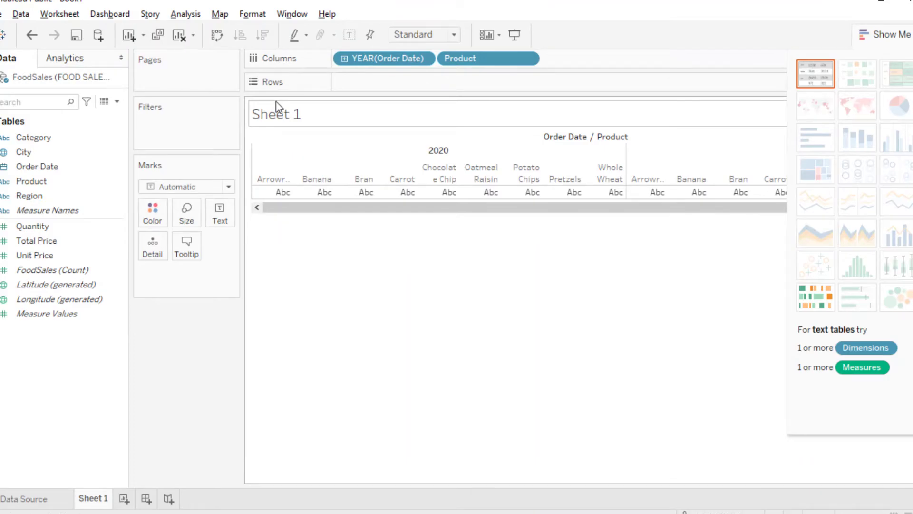
# Add Total Price to Rows as a sum to chart sales by year and product.
pyautogui.click(93, 227)
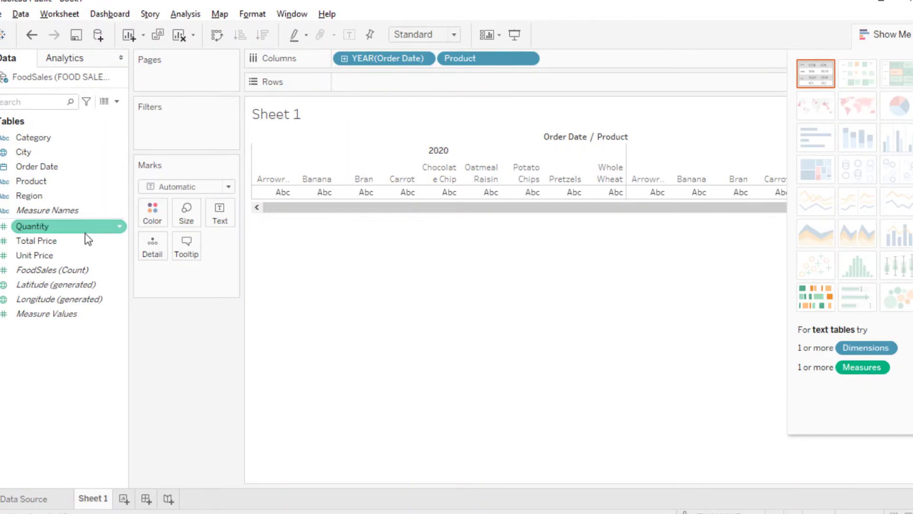
pyautogui.click(55, 254)
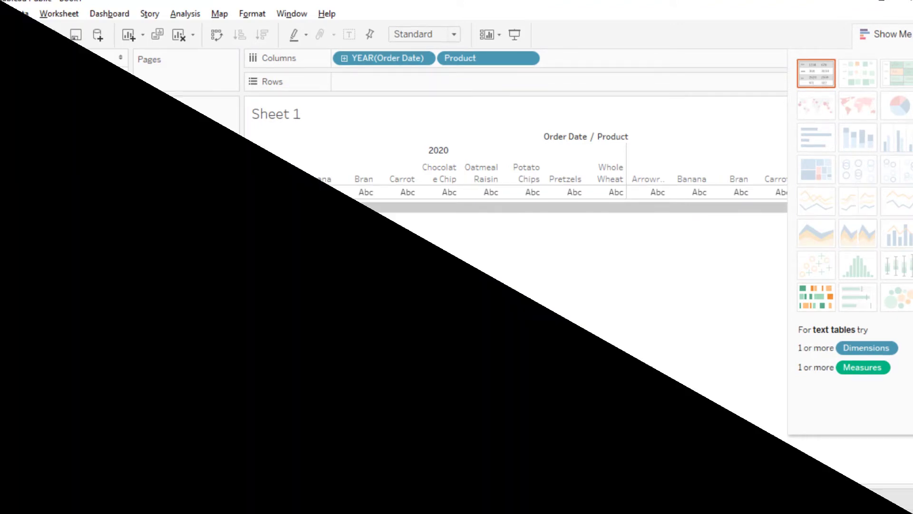
pyautogui.moveTo(56, 245); pyautogui.dragTo(391, 90)
pyautogui.click(55, 256)
pyautogui.click(45, 242)
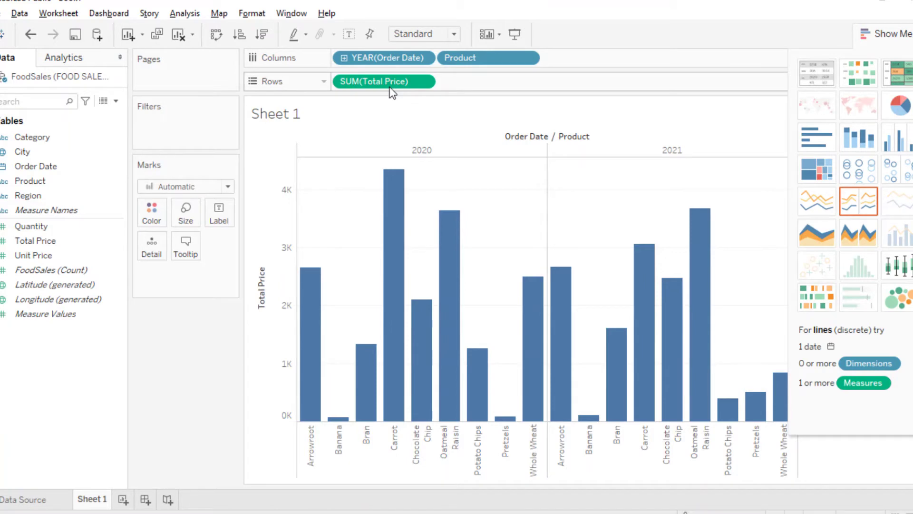
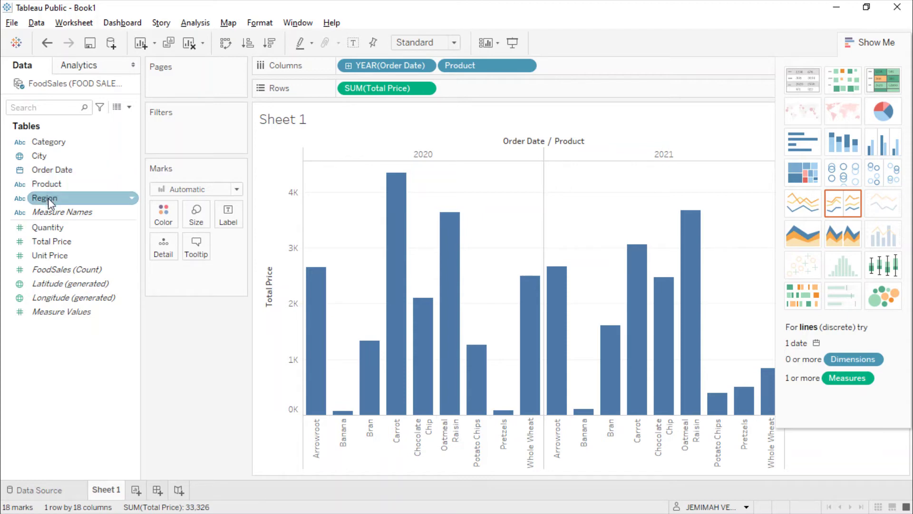
# Color the Total Price bars by Region and hide the Show Me chart suggestions.
pyautogui.moveTo(48, 198); pyautogui.dragTo(166, 215)
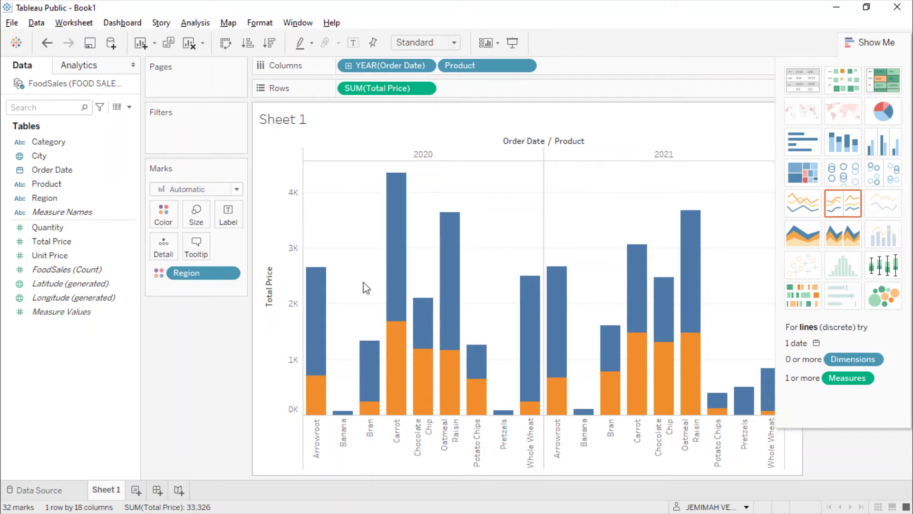
pyautogui.moveTo(328, 318)
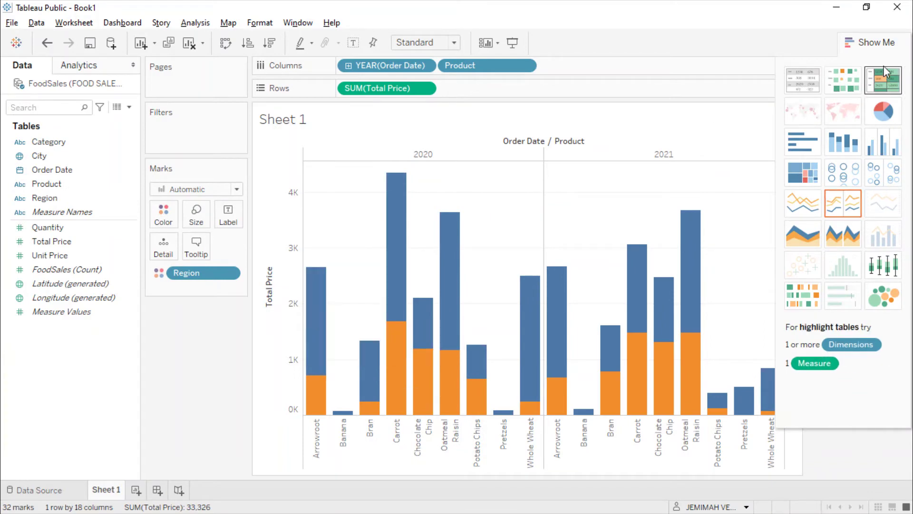
pyautogui.click(859, 50)
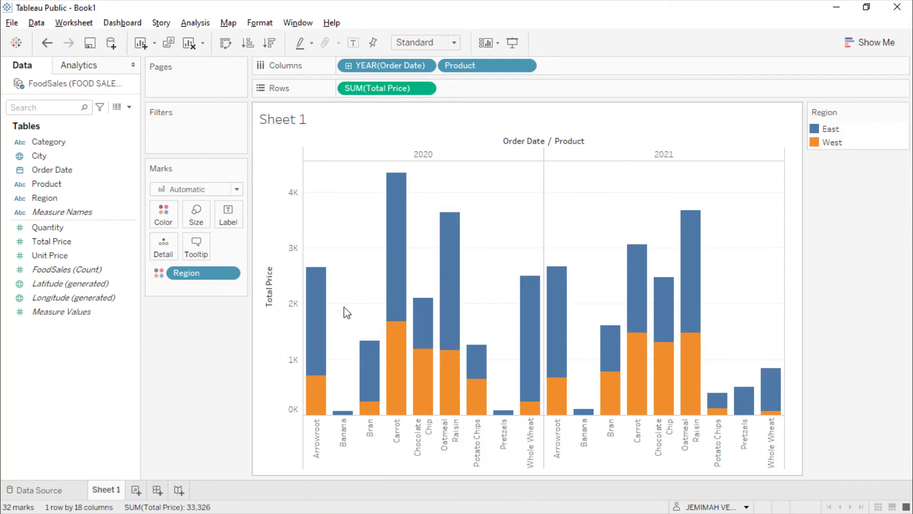
pyautogui.moveTo(312, 347)
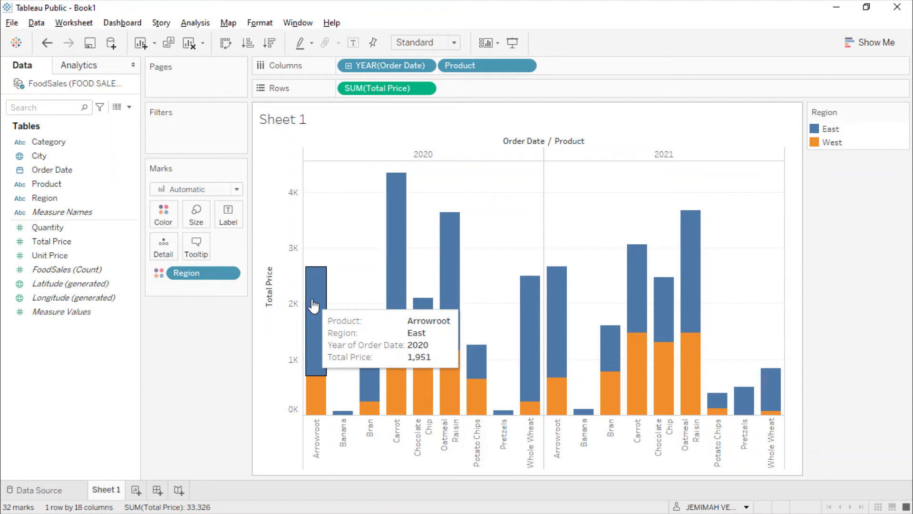
pyautogui.moveTo(313, 388)
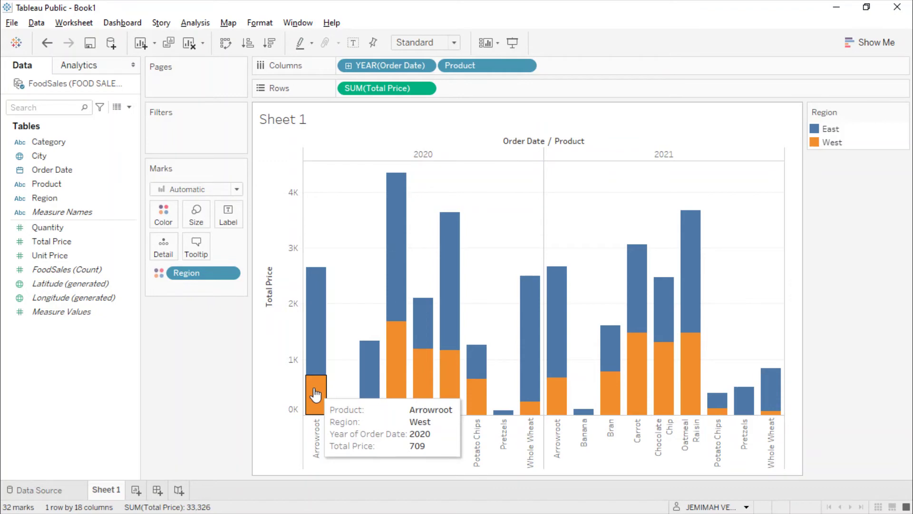
# Change the stacked bar chart to horizontal bars using the Show Me chart suggestions.
pyautogui.click(880, 43)
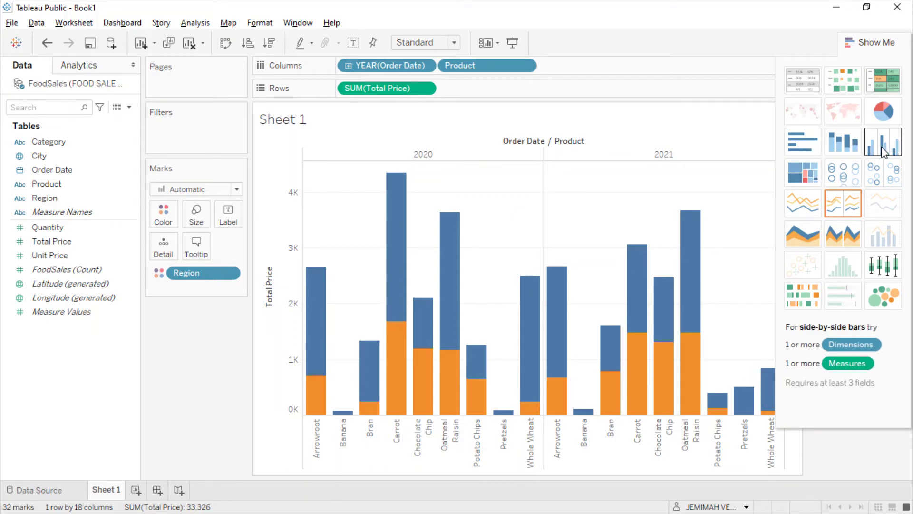
pyautogui.click(802, 148)
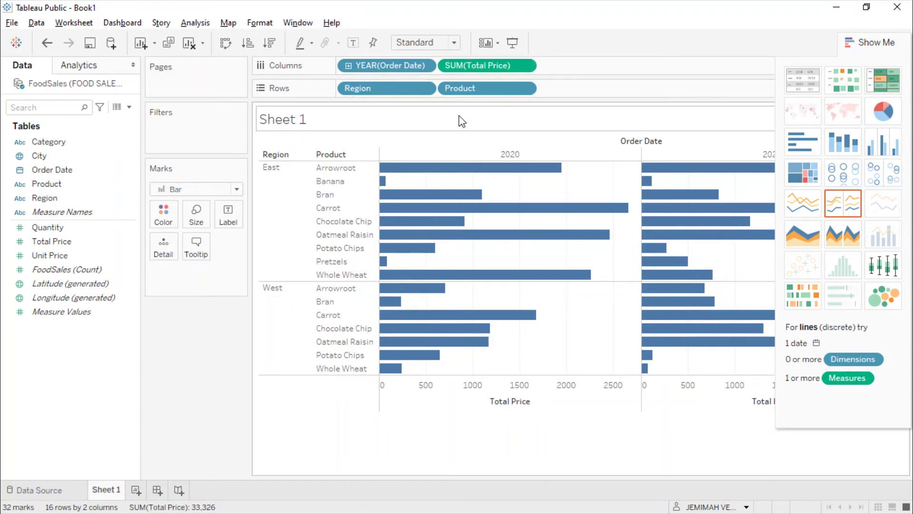
pyautogui.moveTo(412, 296)
pyautogui.moveTo(434, 322)
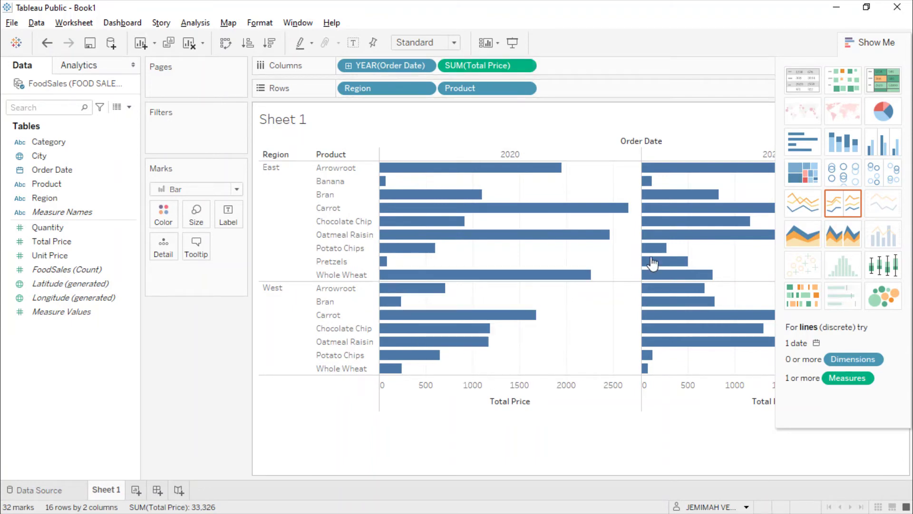
# Switch the horizontal bar chart back to stacked bars and view the values of the Arrowroot bars.
pyautogui.click(843, 141)
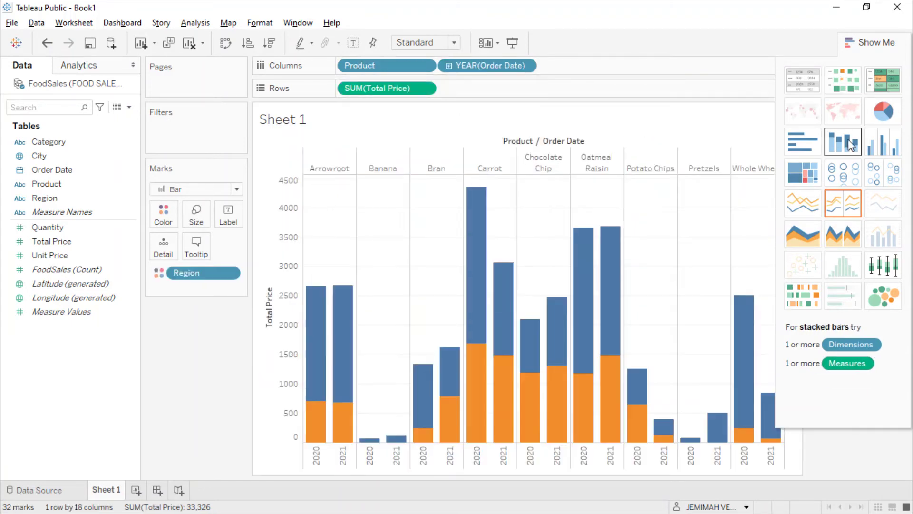
pyautogui.moveTo(336, 357)
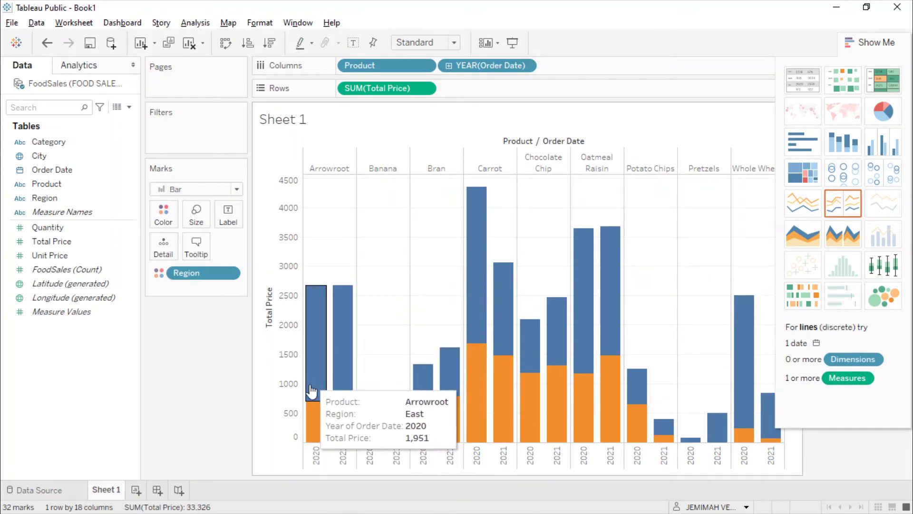
pyautogui.moveTo(346, 432)
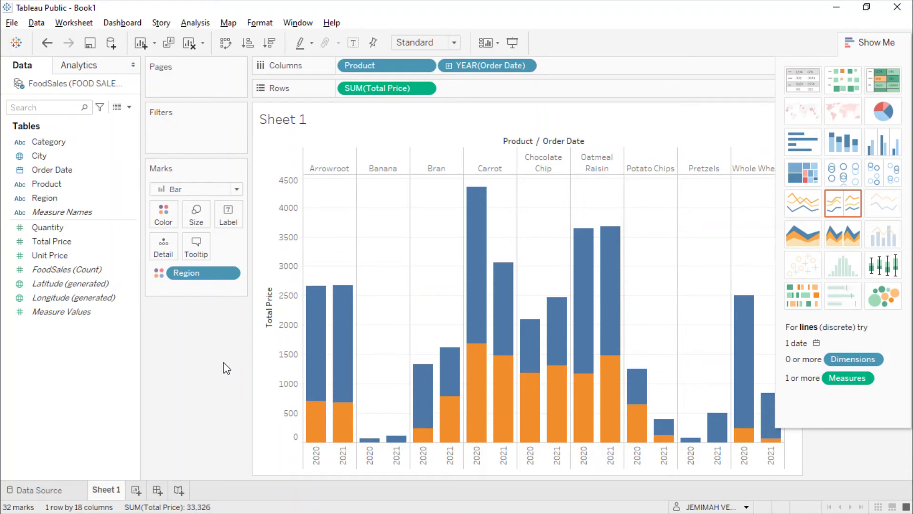
# Create a new worksheet and chart the sum of Quantity on Rows by Category on Columns.
pyautogui.click(136, 491)
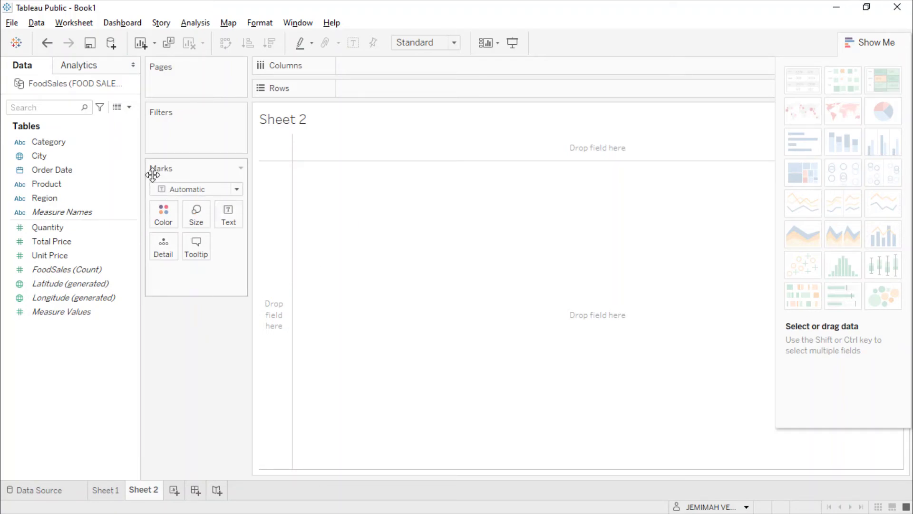
pyautogui.click(127, 157)
pyautogui.moveTo(57, 142); pyautogui.dragTo(369, 70)
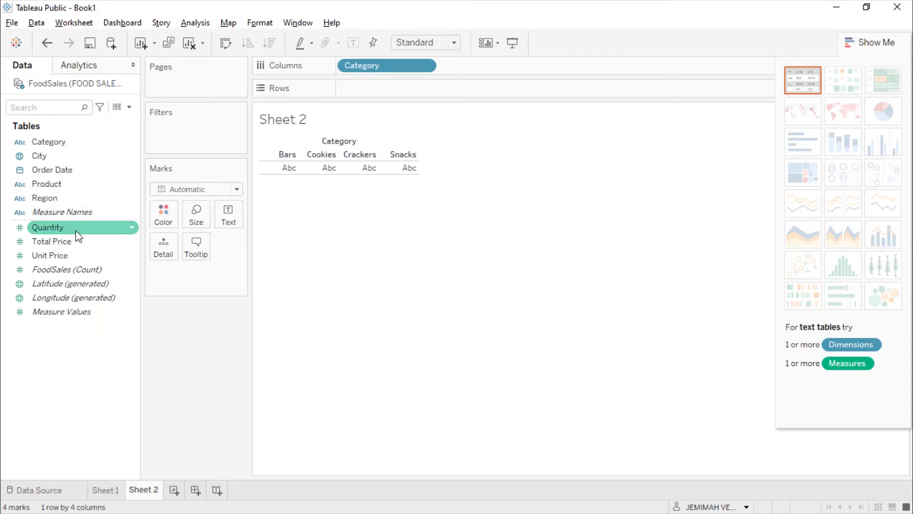
pyautogui.moveTo(76, 230); pyautogui.dragTo(403, 96)
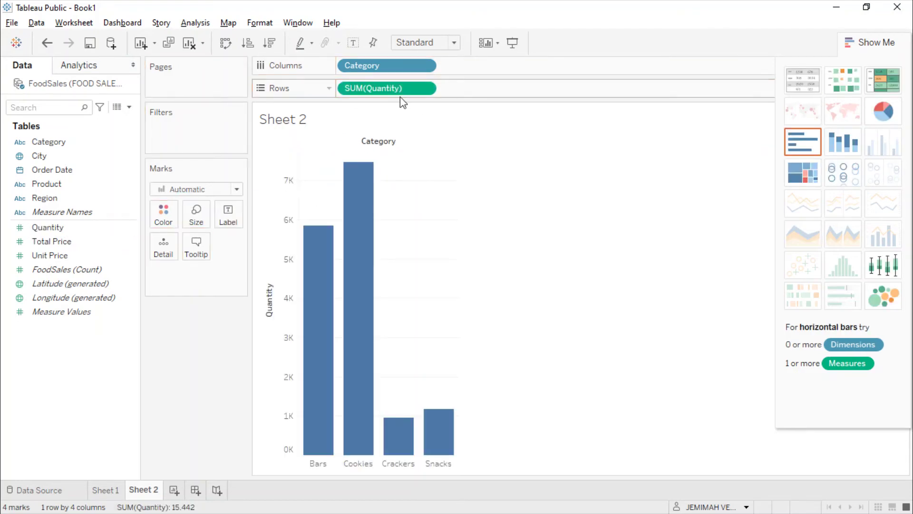
# Add Product after Category on Columns and color the Quantity bars by year of Order Date.
pyautogui.moveTo(35, 183); pyautogui.dragTo(459, 76)
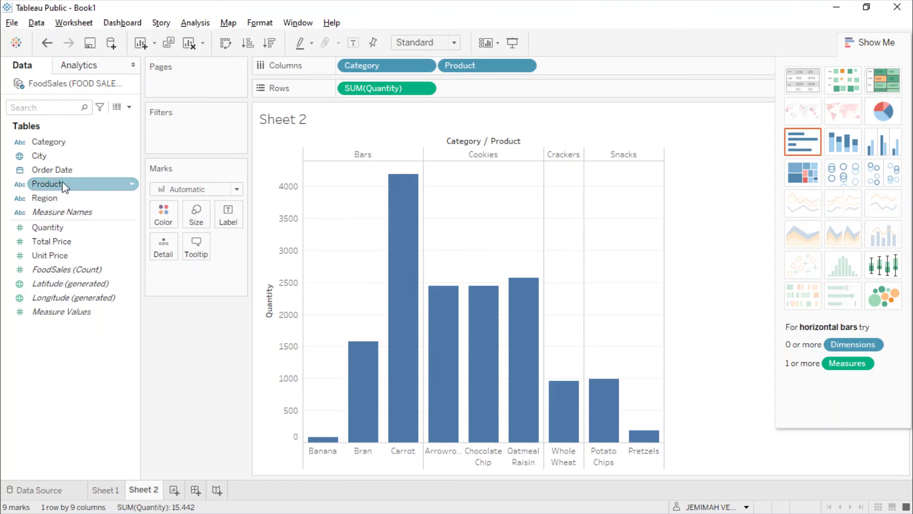
pyautogui.moveTo(61, 177); pyautogui.dragTo(162, 228)
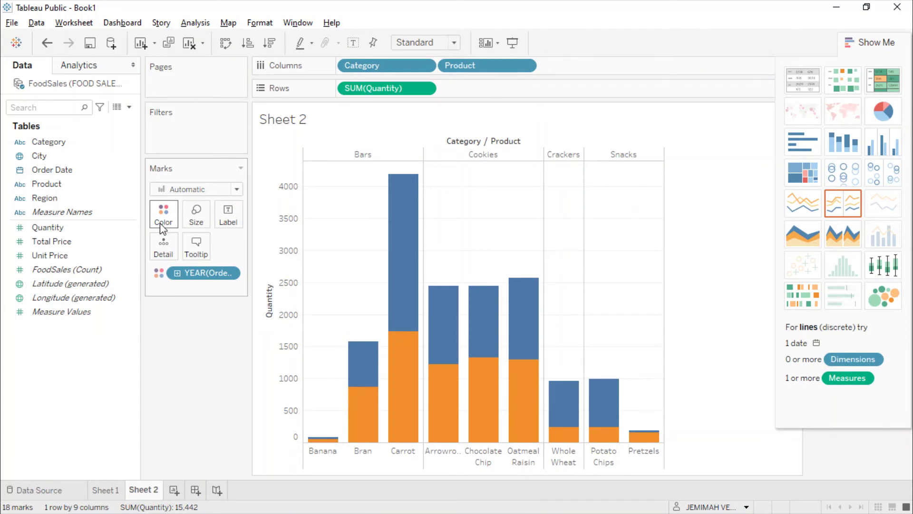
pyautogui.moveTo(365, 366)
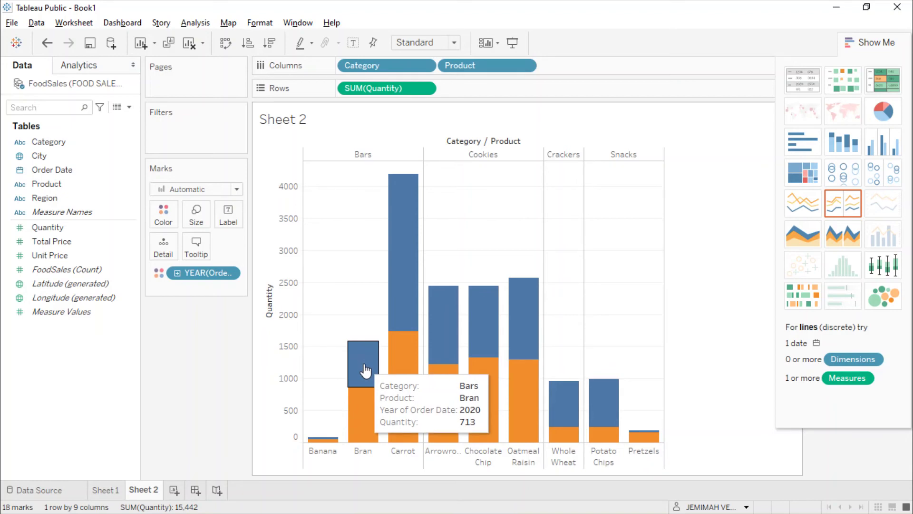
pyautogui.moveTo(365, 421)
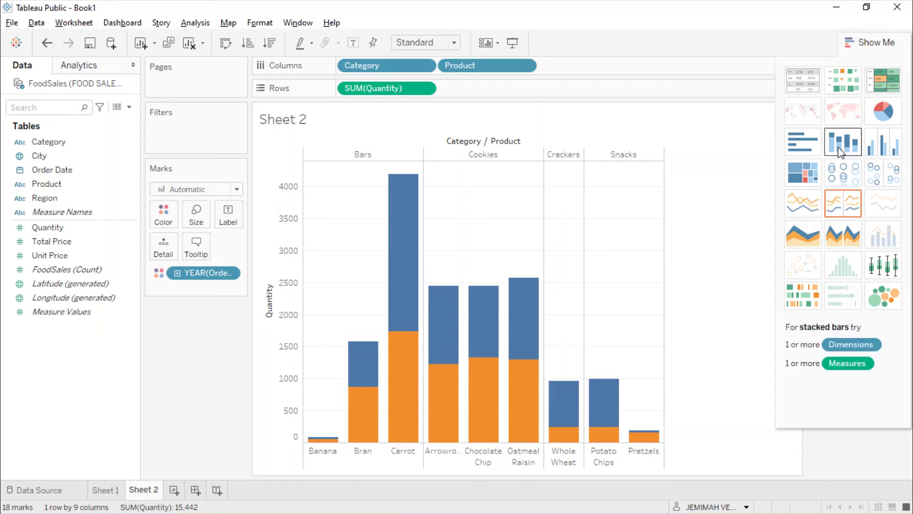
# Try the horizontal bars and pie chart types on the quantity chart, and undo both changes.
pyautogui.click(813, 143)
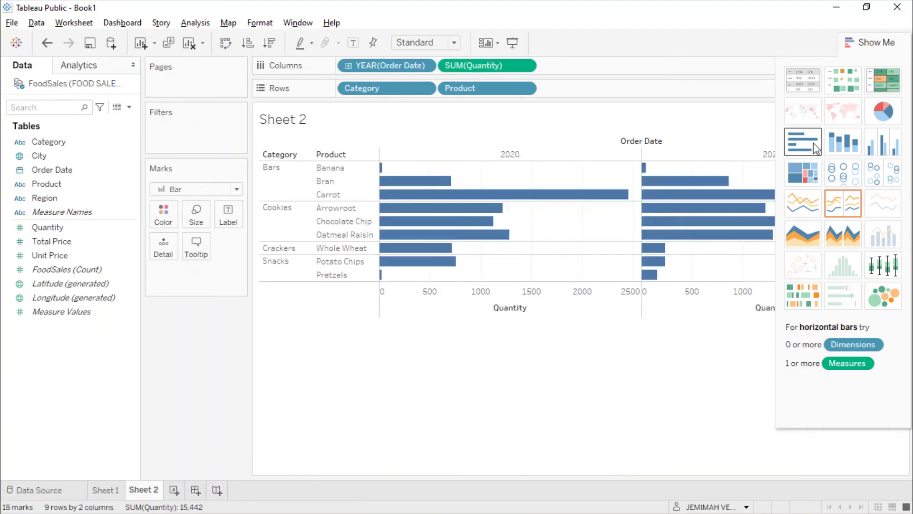
pyautogui.click(889, 111)
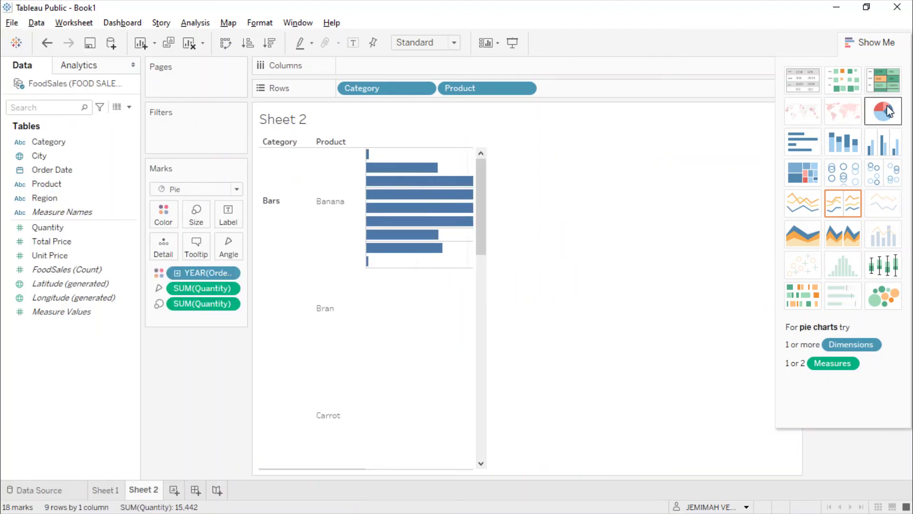
pyautogui.click(46, 41)
pyautogui.click(47, 40)
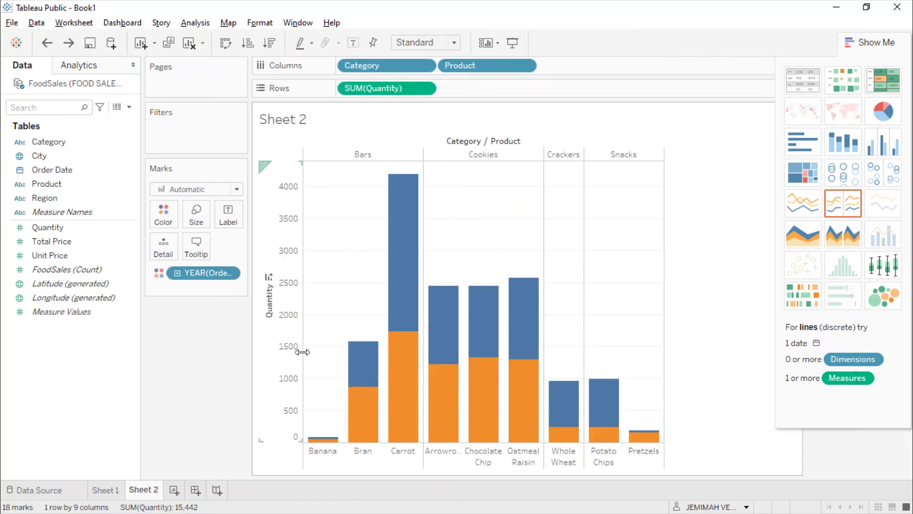
# Create a dashboard and place Sheet 1 on it with Sheet 2 to its right.
pyautogui.click(196, 493)
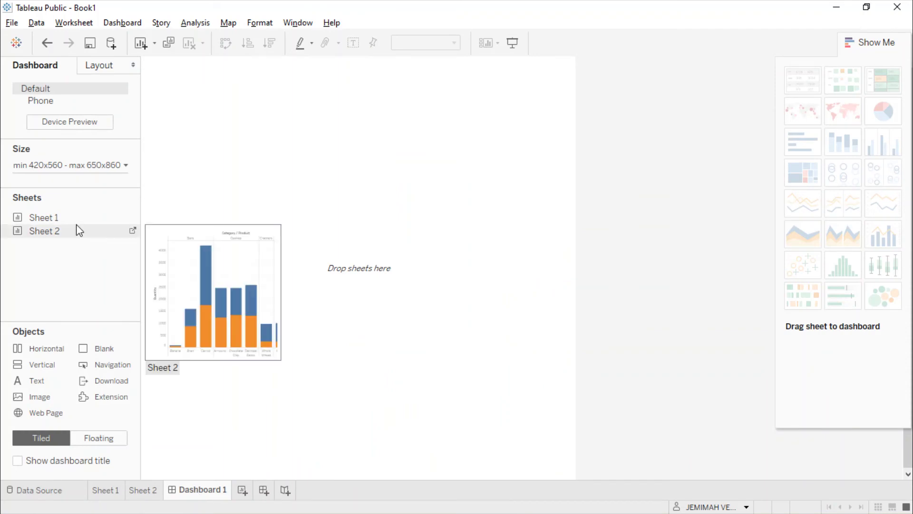
pyautogui.moveTo(71, 223)
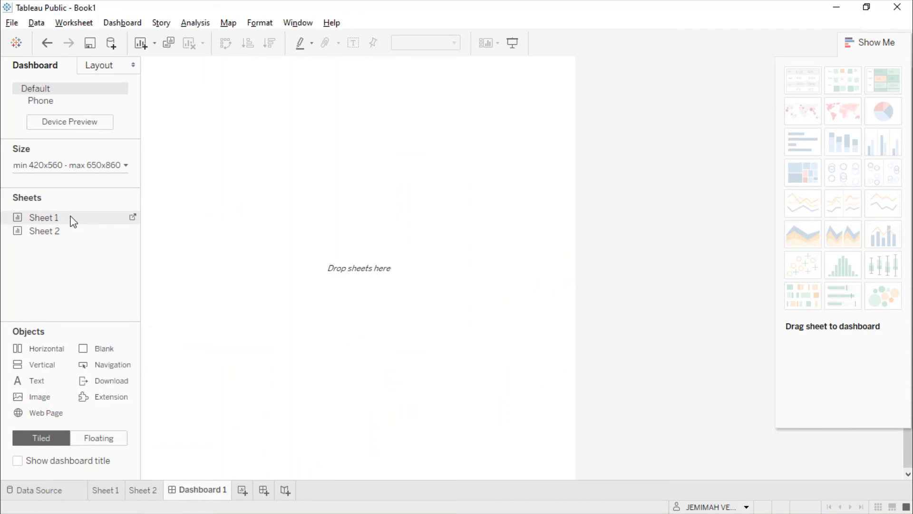
pyautogui.moveTo(72, 221); pyautogui.dragTo(199, 175)
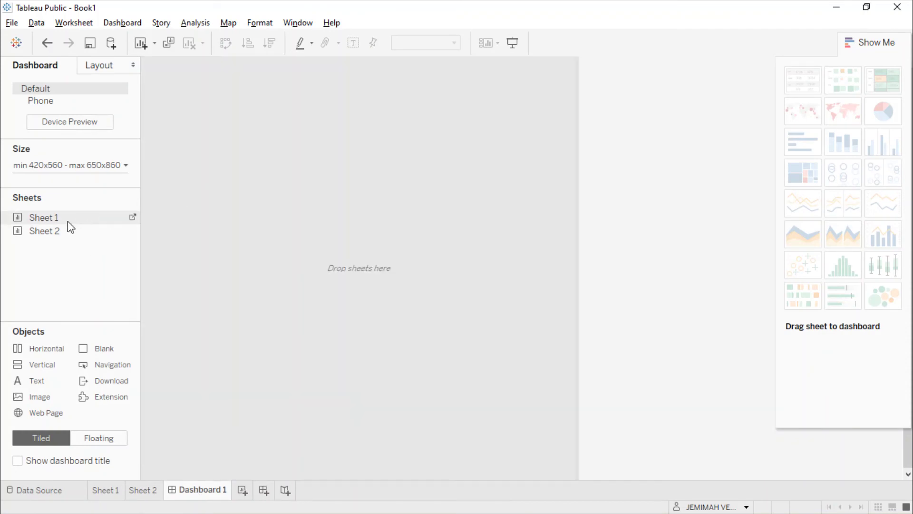
pyautogui.moveTo(42, 240)
pyautogui.moveTo(41, 231); pyautogui.dragTo(525, 214)
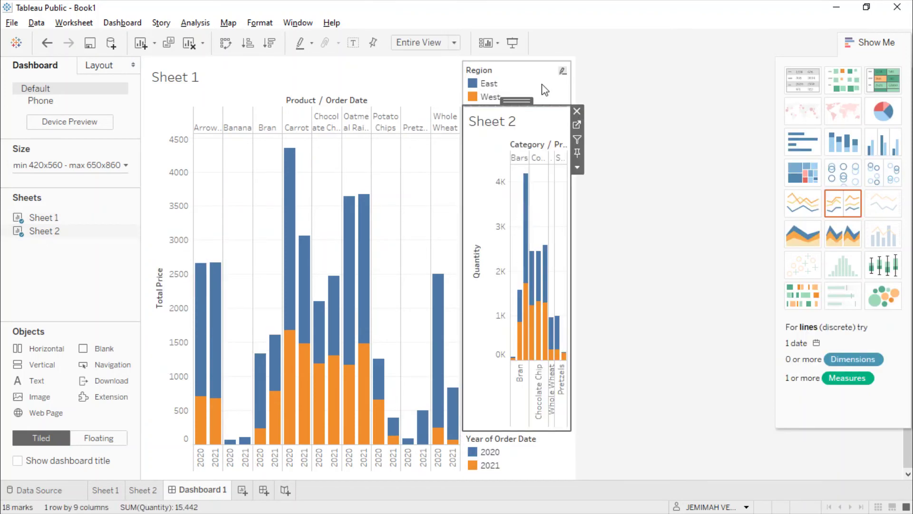
# Remove the Region legend from the dashboard and narrow the Sheet 1 chart to give Sheet 2 more width.
pyautogui.click(552, 73)
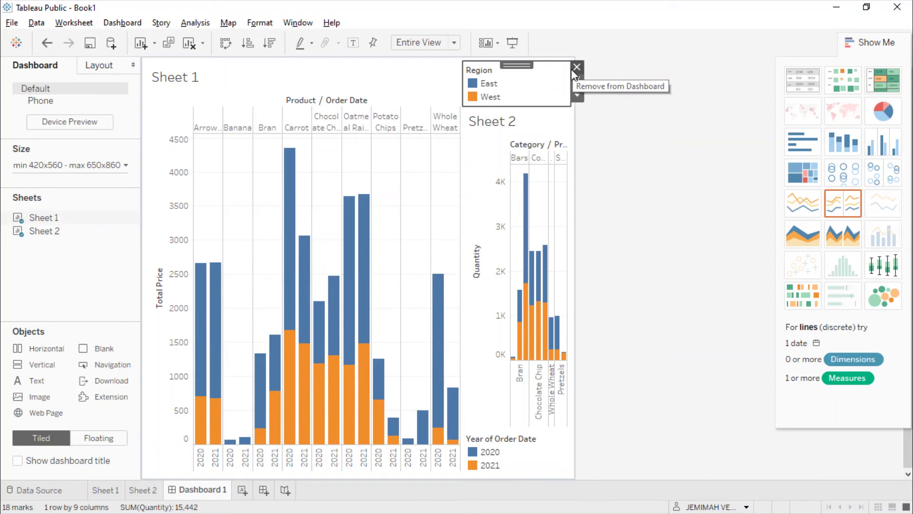
pyautogui.click(574, 69)
pyautogui.click(432, 148)
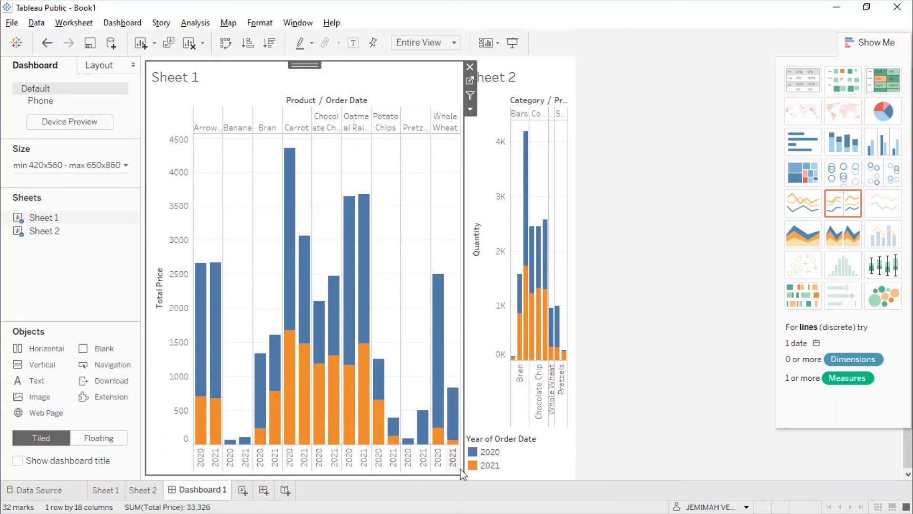
pyautogui.moveTo(462, 476); pyautogui.dragTo(357, 456)
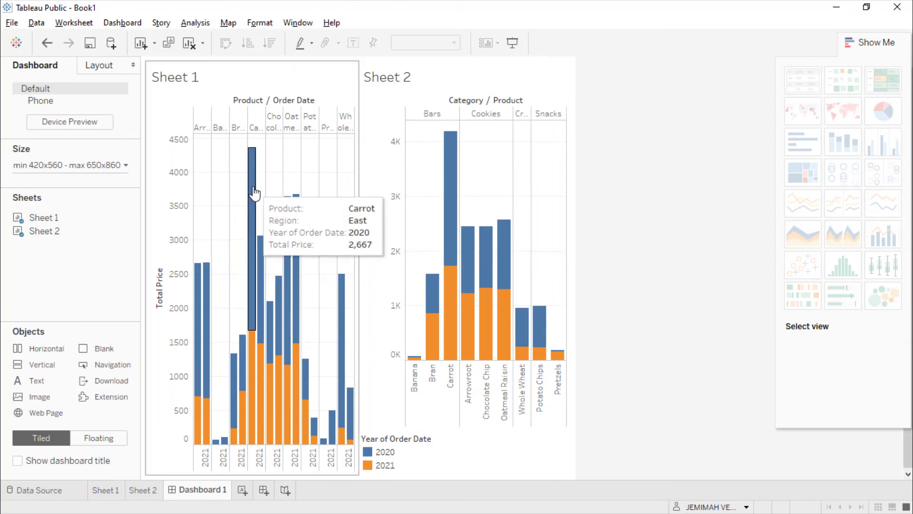
# Change the title of the Sheet 1 chart on the dashboard to <Total Price>.
pyautogui.doubleClick(165, 79)
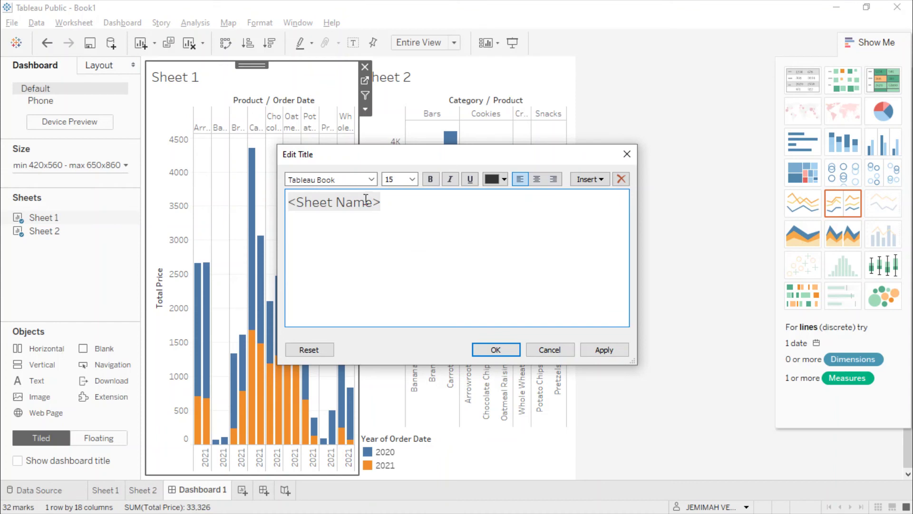
pyautogui.moveTo(371, 204); pyautogui.dragTo(298, 208)
pyautogui.write('Total Price>')
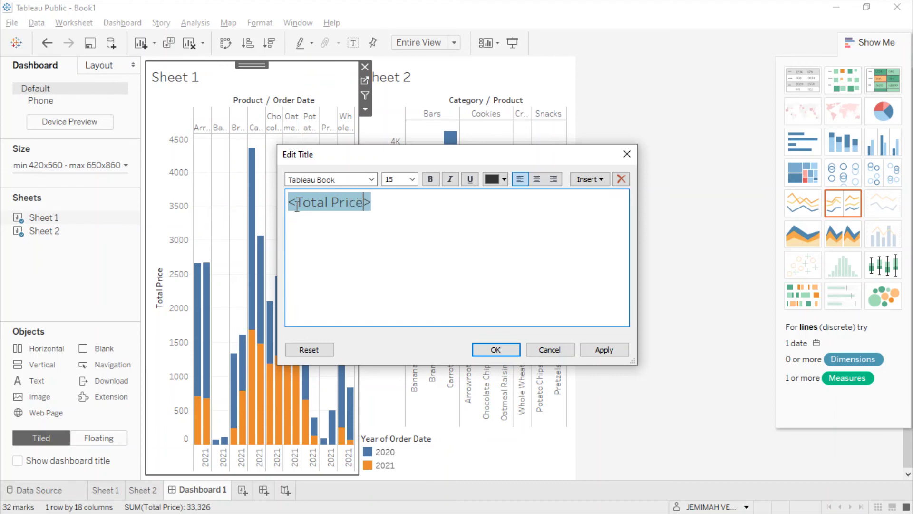
pyautogui.press('Return')
pyautogui.press('BackSpace')
pyautogui.click(496, 349)
# Change the Sheet 2 chart title to <Total Quantity> and remove the Year of Order Date legend from the dashboard.
pyautogui.click(503, 333)
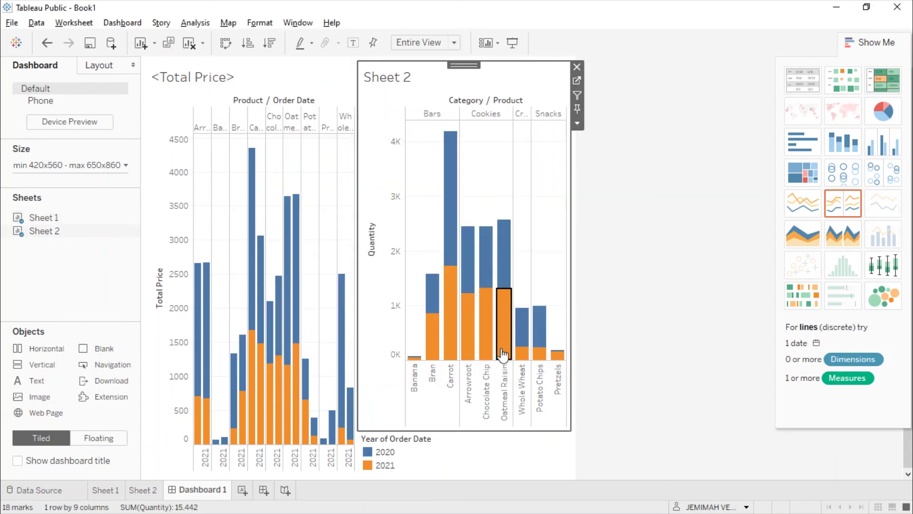
pyautogui.doubleClick(383, 78)
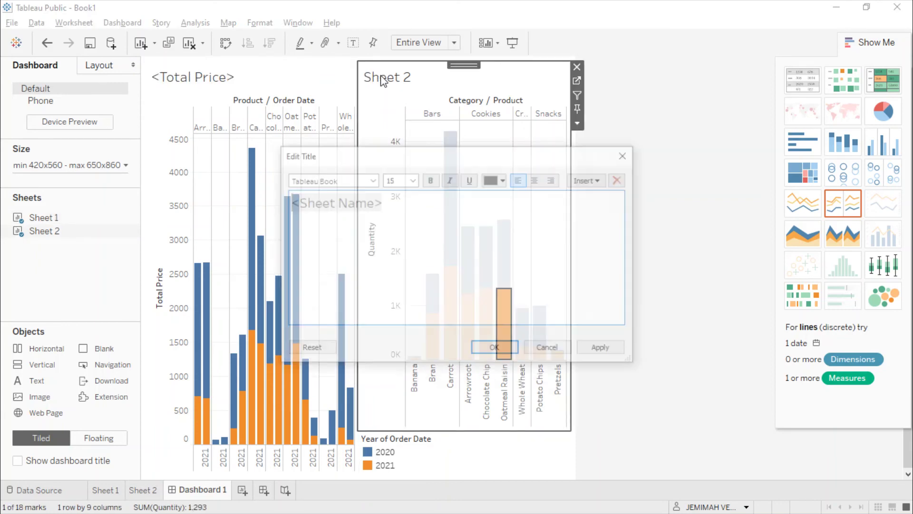
pyautogui.hotkey('ctrl', 'a')
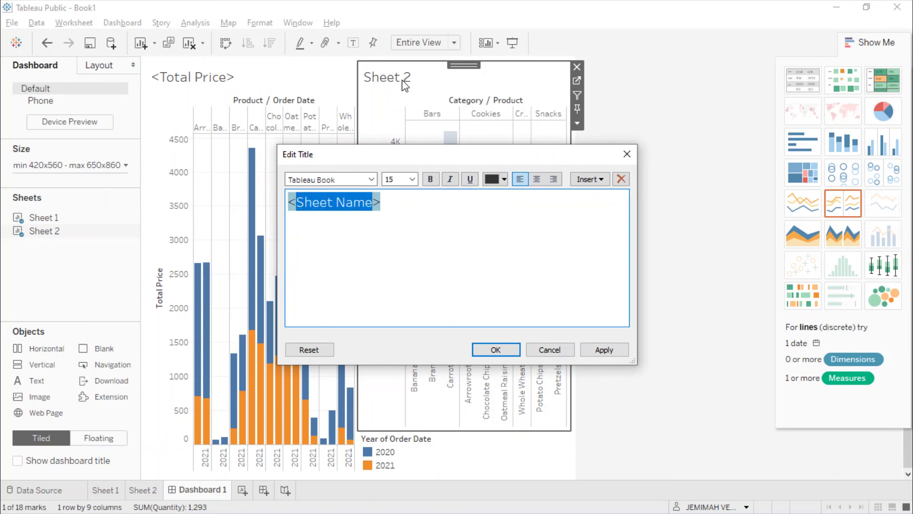
pyautogui.write('Total Qua')
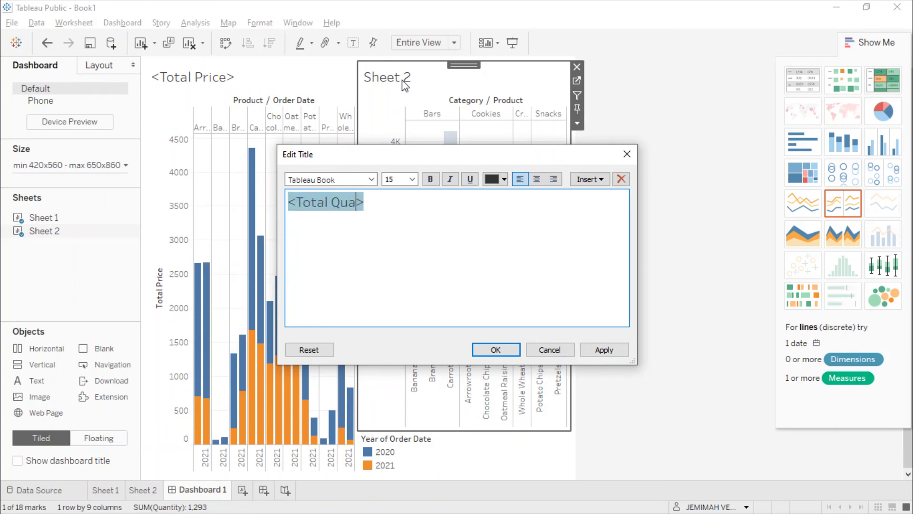
pyautogui.write('ntity')
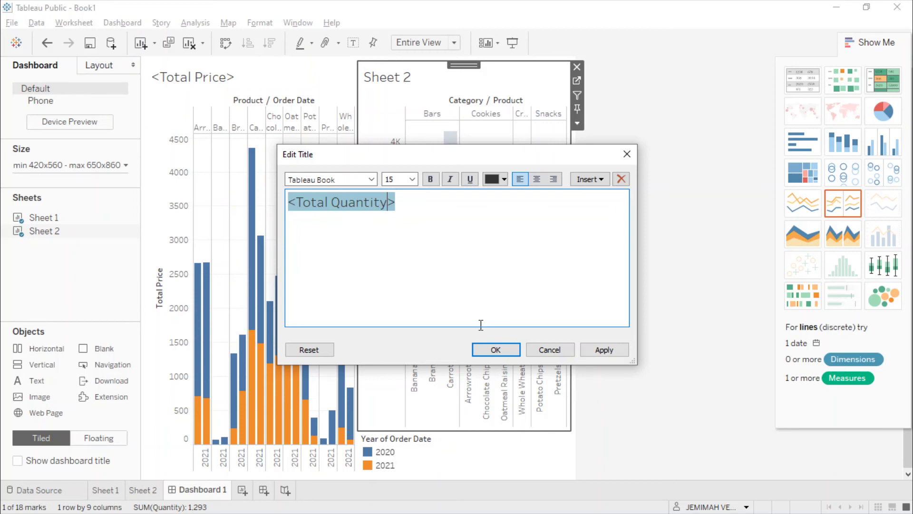
pyautogui.click(492, 350)
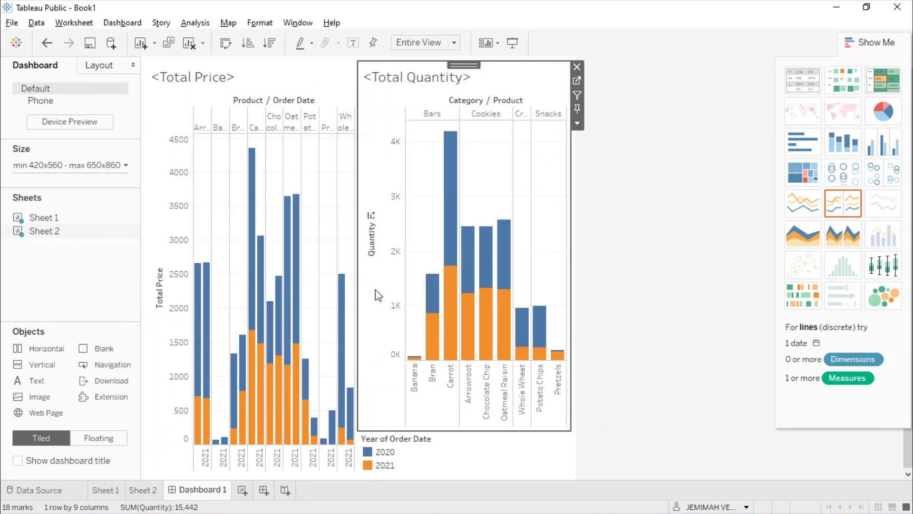
pyautogui.click(400, 452)
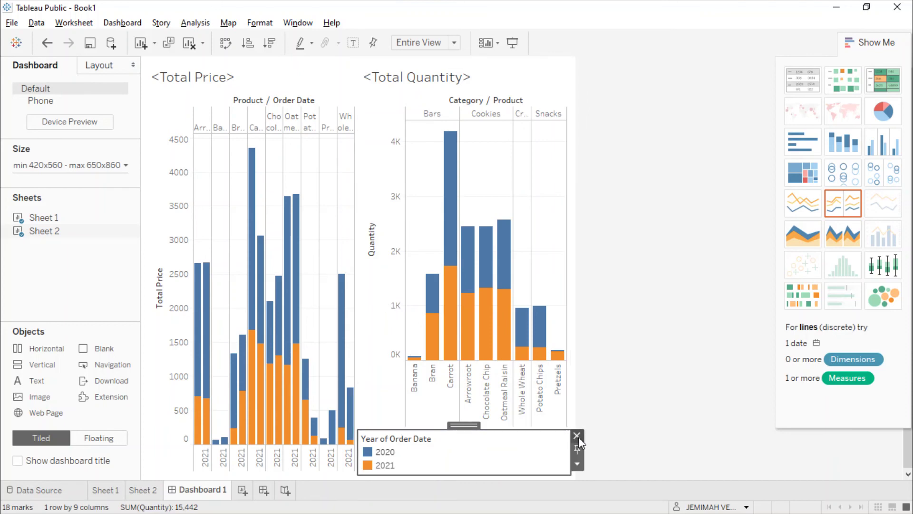
pyautogui.click(577, 436)
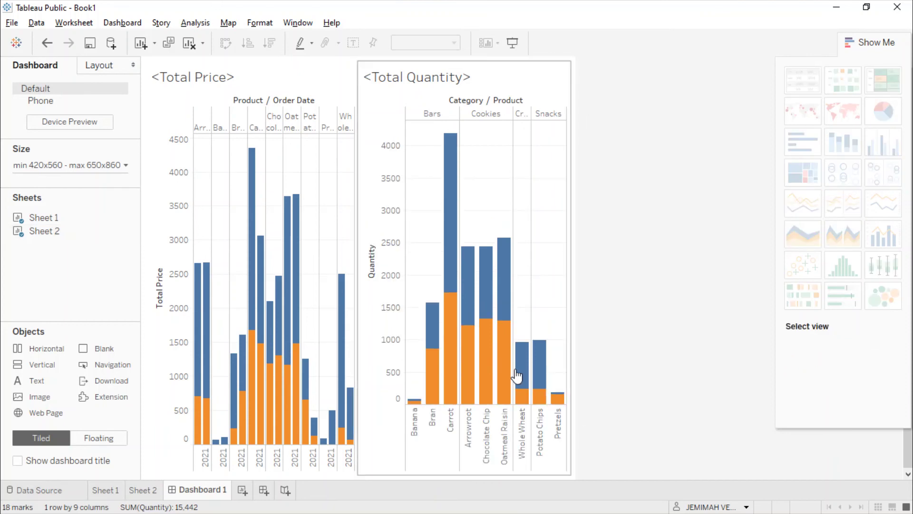
pyautogui.click(12, 22)
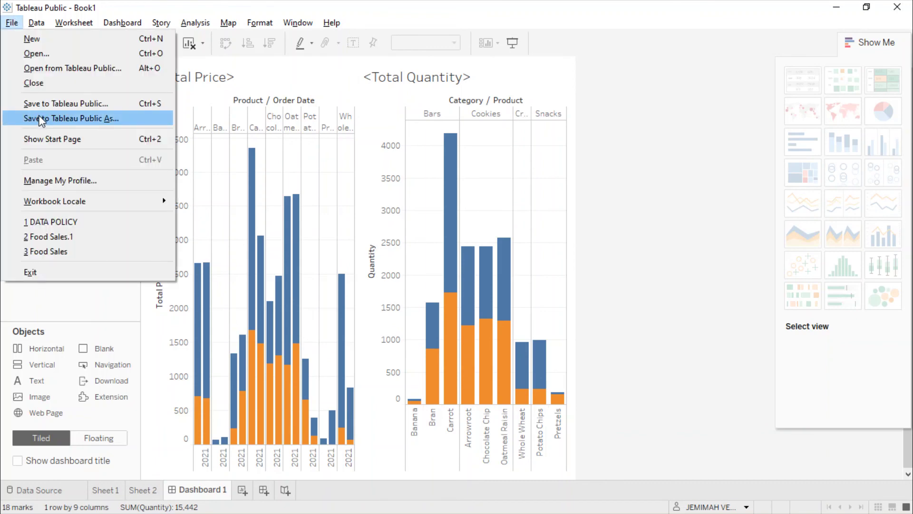
pyautogui.click(41, 118)
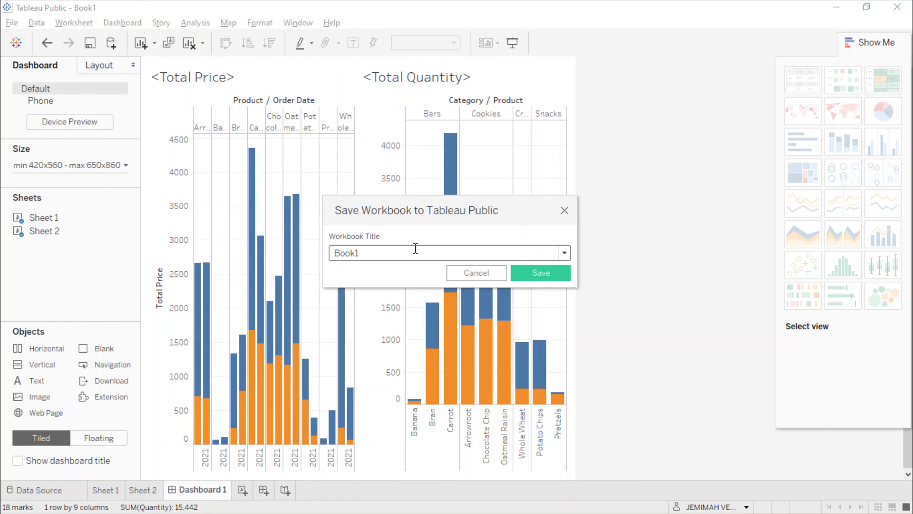
pyautogui.press('Escape')
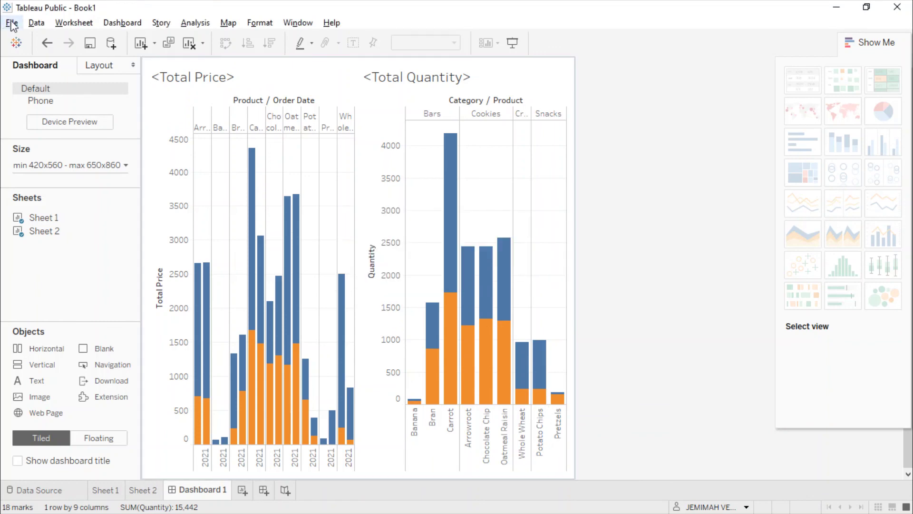
# Save the workbook to Tableau Public as SUMMARY OF DATA and maximize the browser window that opens for it.
pyautogui.click(12, 22)
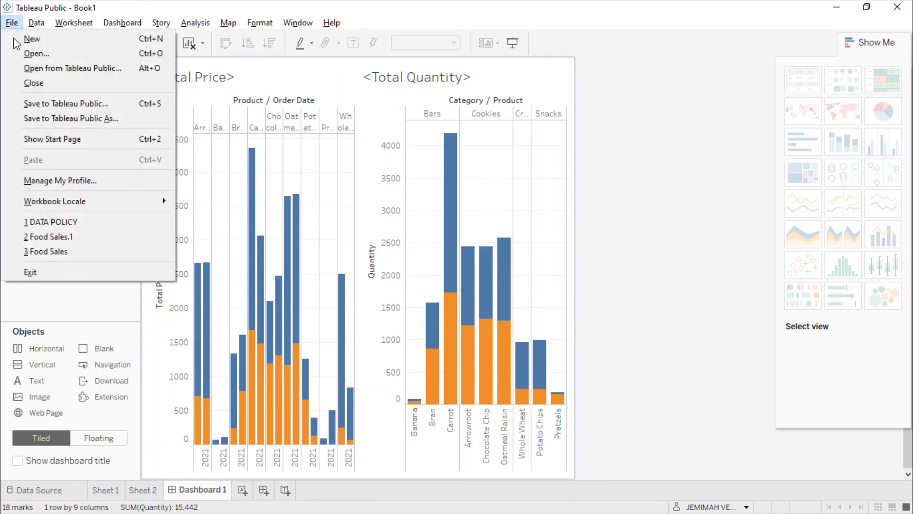
pyautogui.click(64, 122)
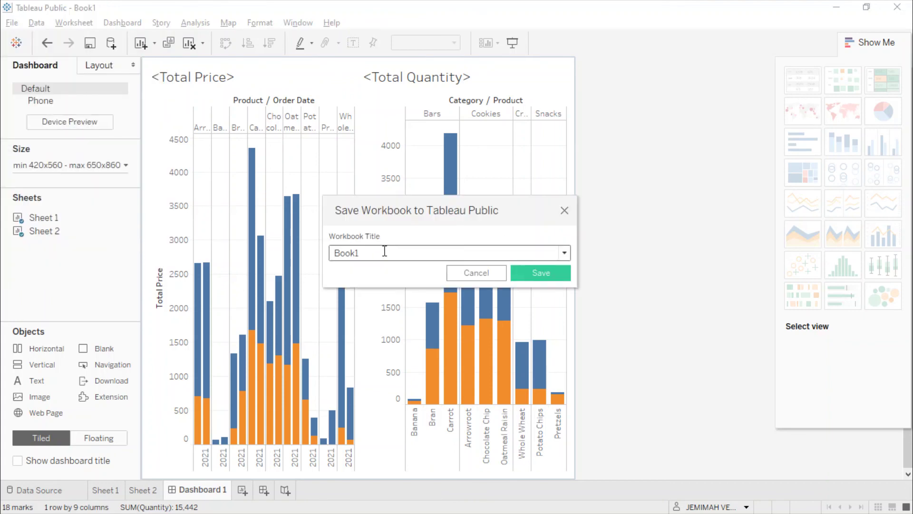
pyautogui.moveTo(384, 251); pyautogui.dragTo(321, 243)
pyautogui.write('SUMMARY OF DATA')
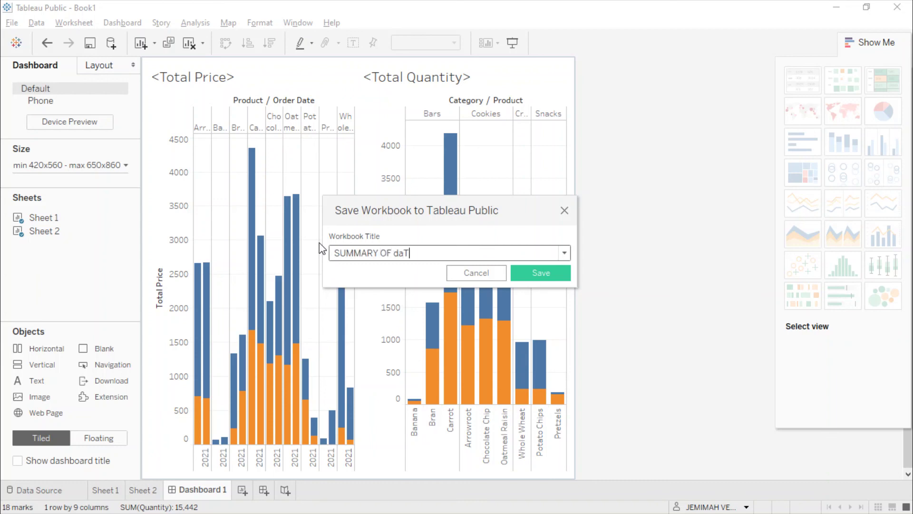
pyautogui.press('BackSpace')
pyautogui.press('BackSpace')
pyautogui.press('BackSpace')
pyautogui.press('BackSpace')
pyautogui.click(544, 278)
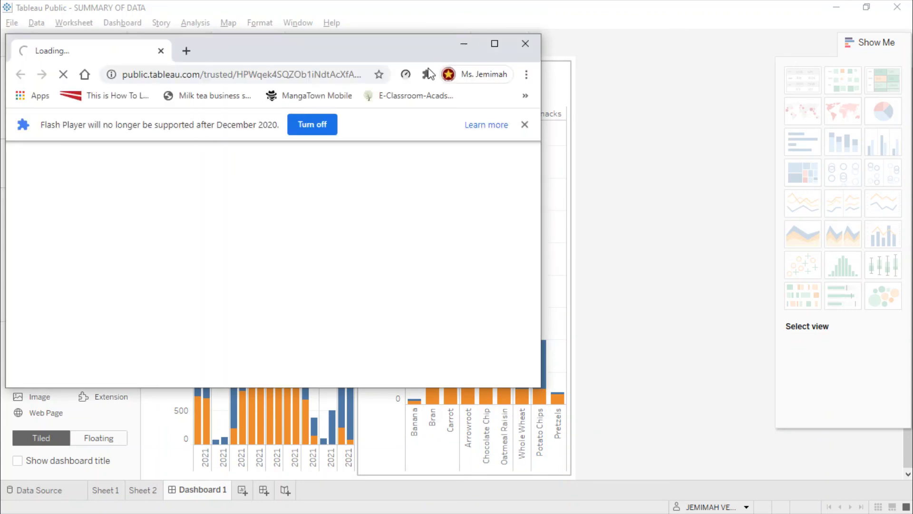
pyautogui.click(491, 43)
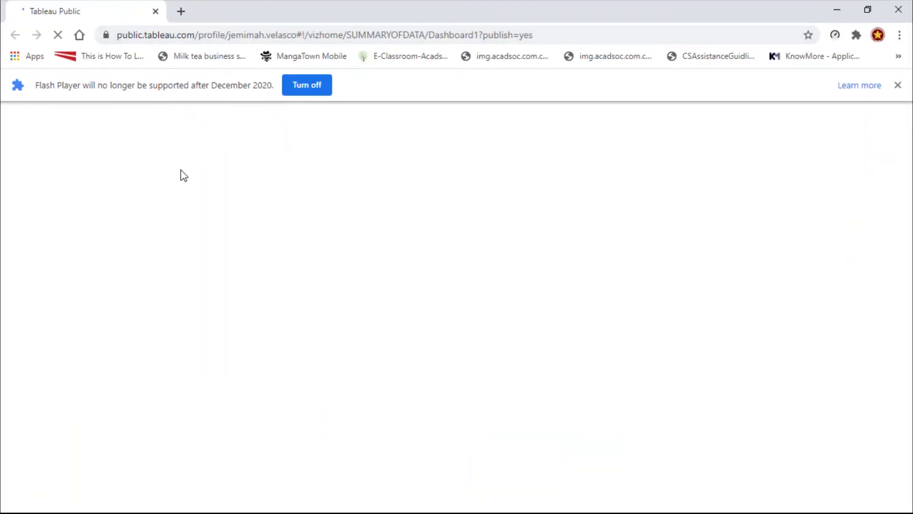